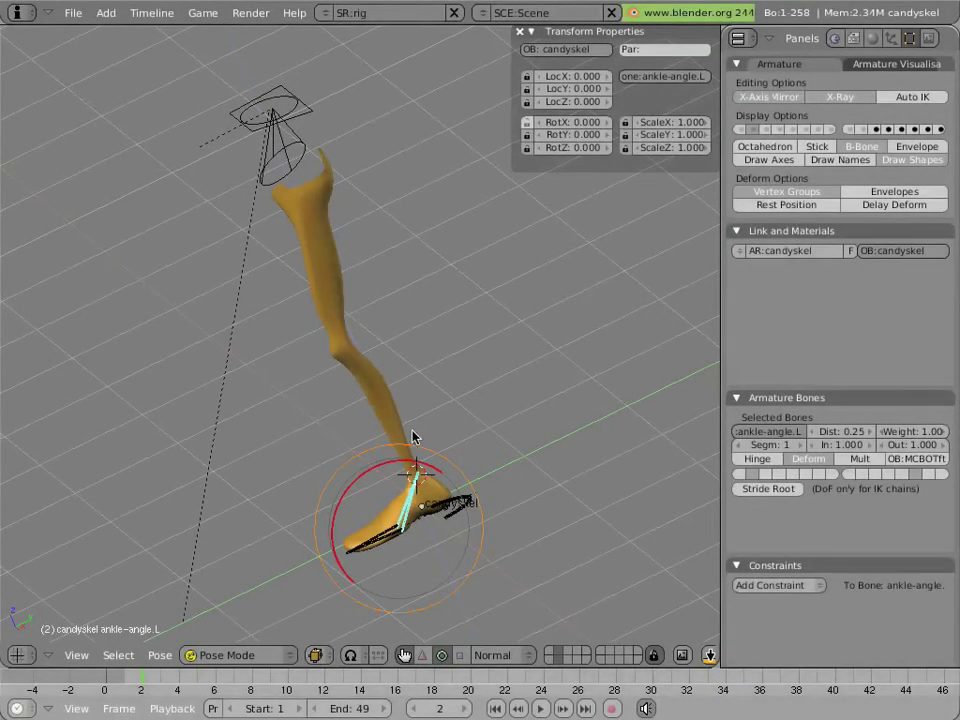
# Select the foot.L bone in Pose Mode and grab it to drag it away from rest.
pyautogui.moveTo(413, 439)
pyautogui.keyDown('shift'); pyautogui.mouseDown(button='middle')
pyautogui.moveTo(452, 389)
pyautogui.moveTo(550, 330)
pyautogui.mouseUp(button='middle'); pyautogui.keyUp('shift')
pyautogui.rightClick(550, 428)
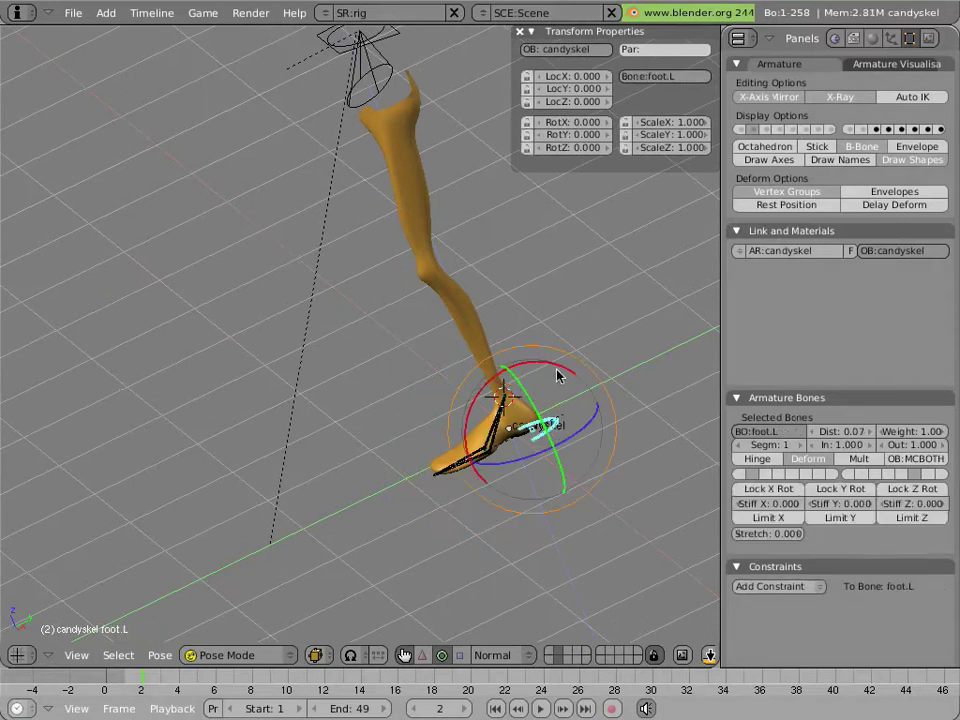
pyautogui.press('g')
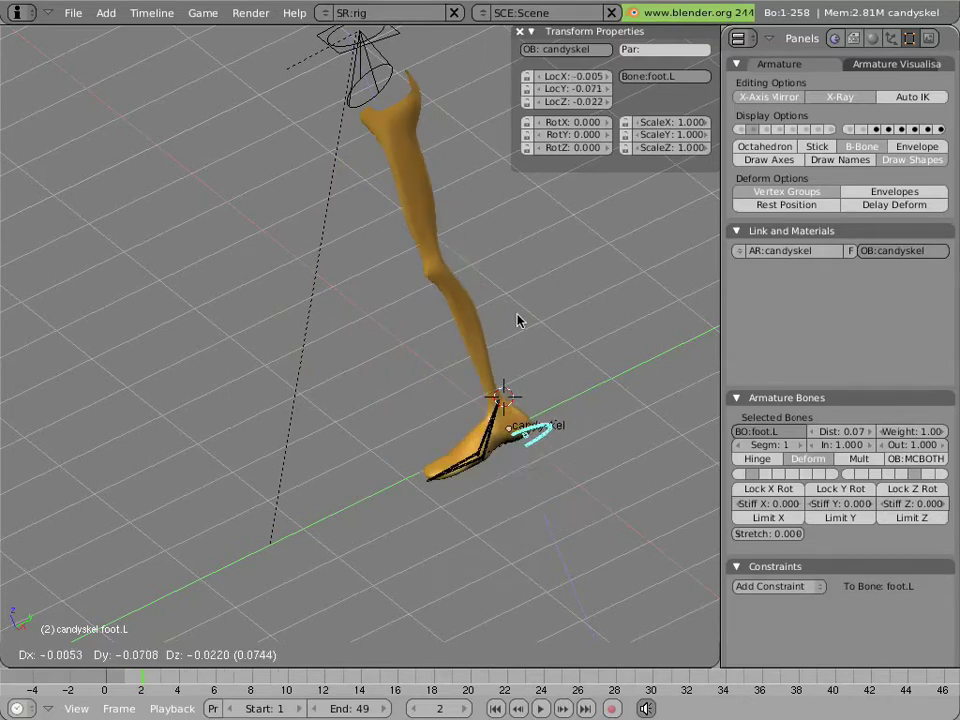
# Cancel the foot move, then trial-move the torso bone and cancel that too.
pyautogui.press('Escape')
pyautogui.scroll(-2, 448, 264)
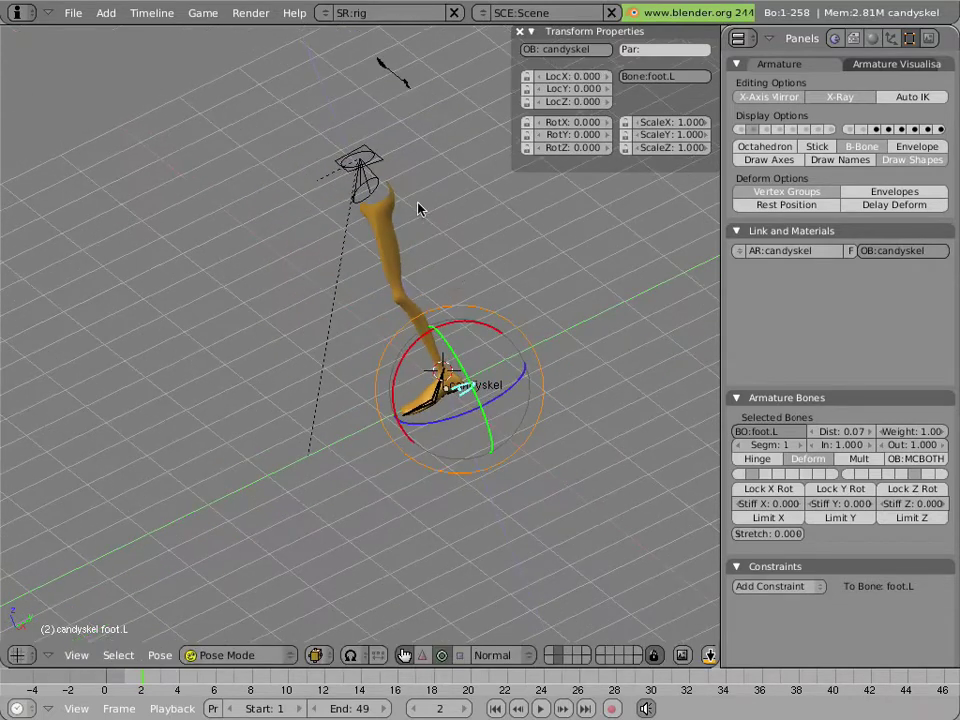
pyautogui.rightClick(367, 157)
pyautogui.press('g')
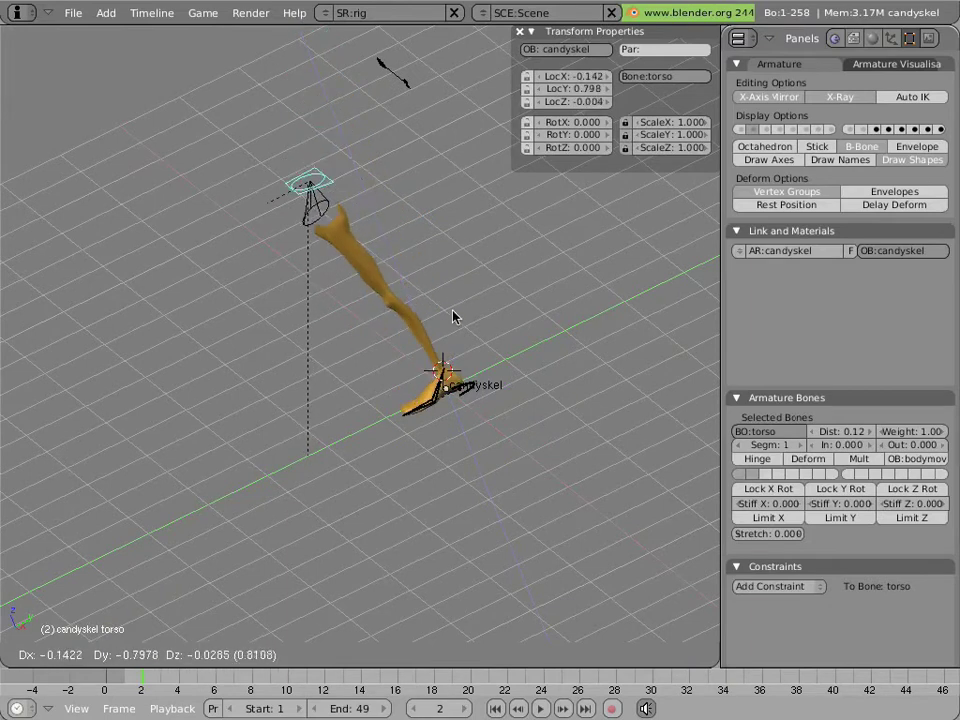
pyautogui.press('Escape')
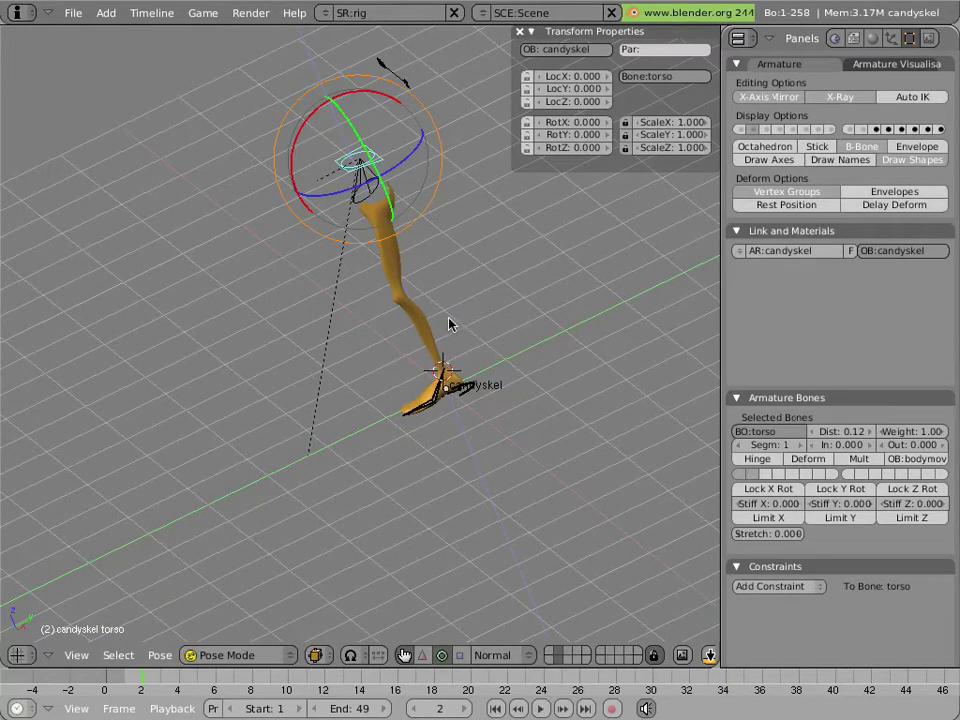
pyautogui.scroll(1, 422, 352)
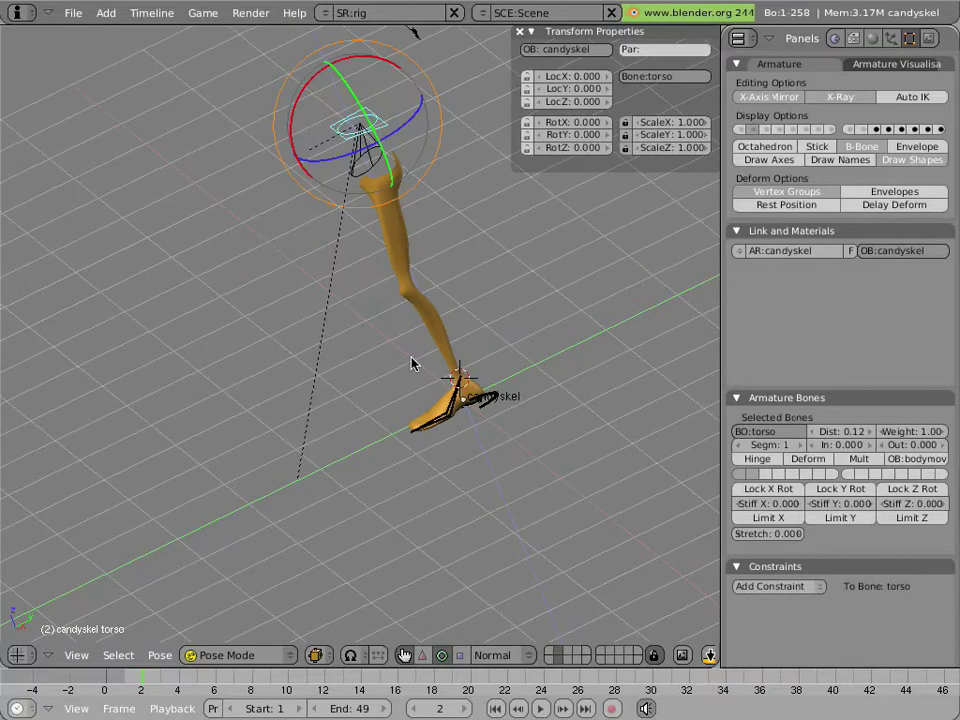
pyautogui.keyDown('shift'); pyautogui.moveTo(422, 311); pyautogui.dragTo(395, 360, button='middle'); pyautogui.keyUp('shift')
pyautogui.scroll(1, 395, 360)
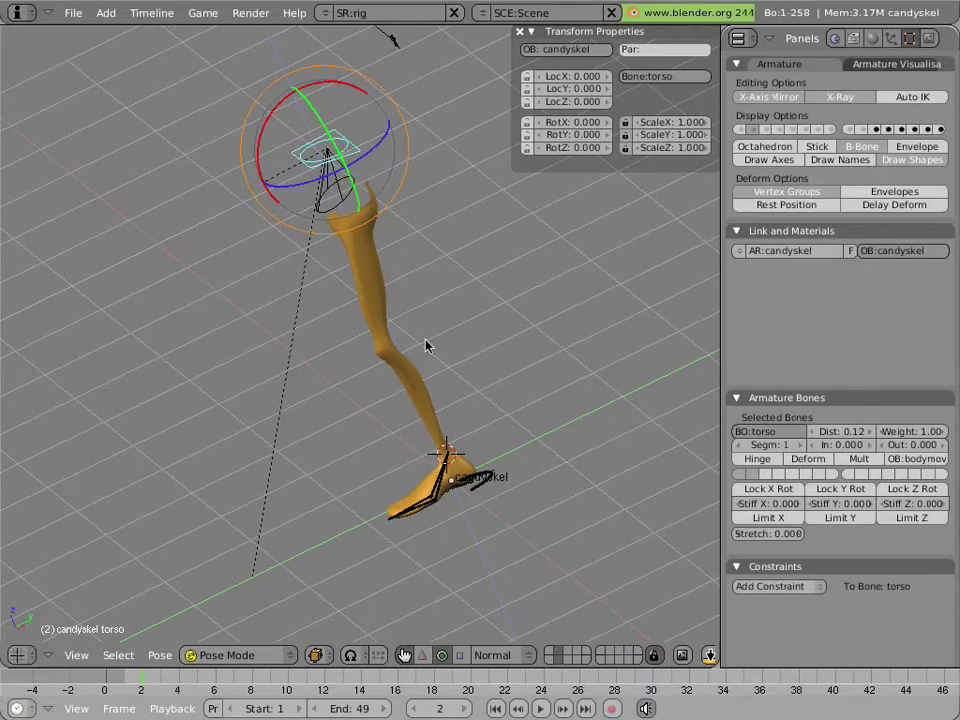
# Show the second bone layer and select thigh.L, then calf.L to view its IK Solver to ankle-goal.L.
pyautogui.click(927, 130)
pyautogui.click(927, 130)
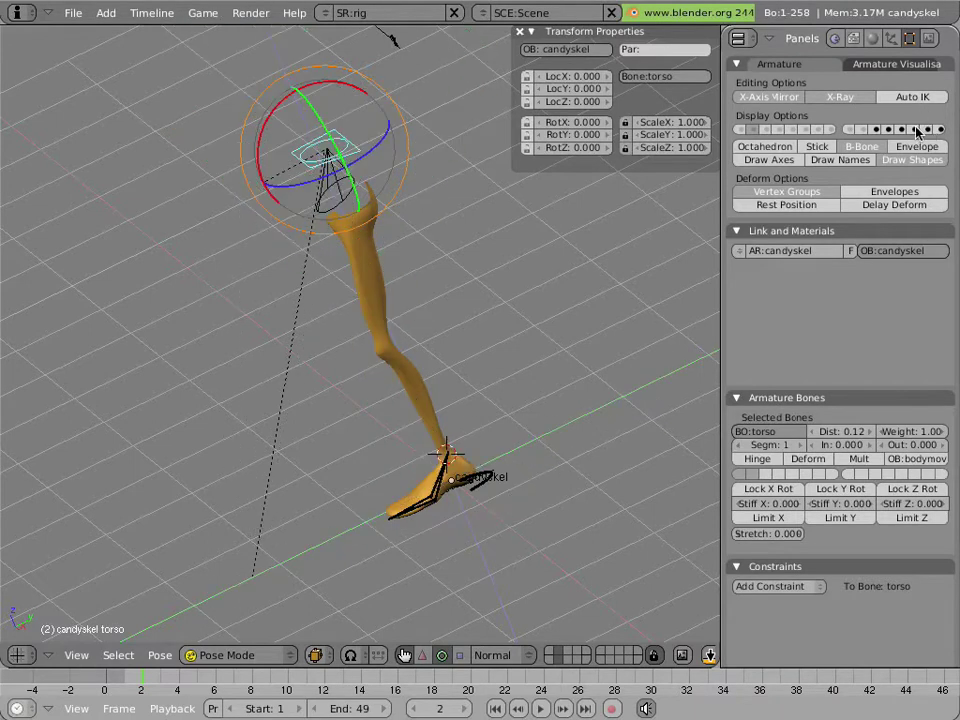
pyautogui.click(927, 130)
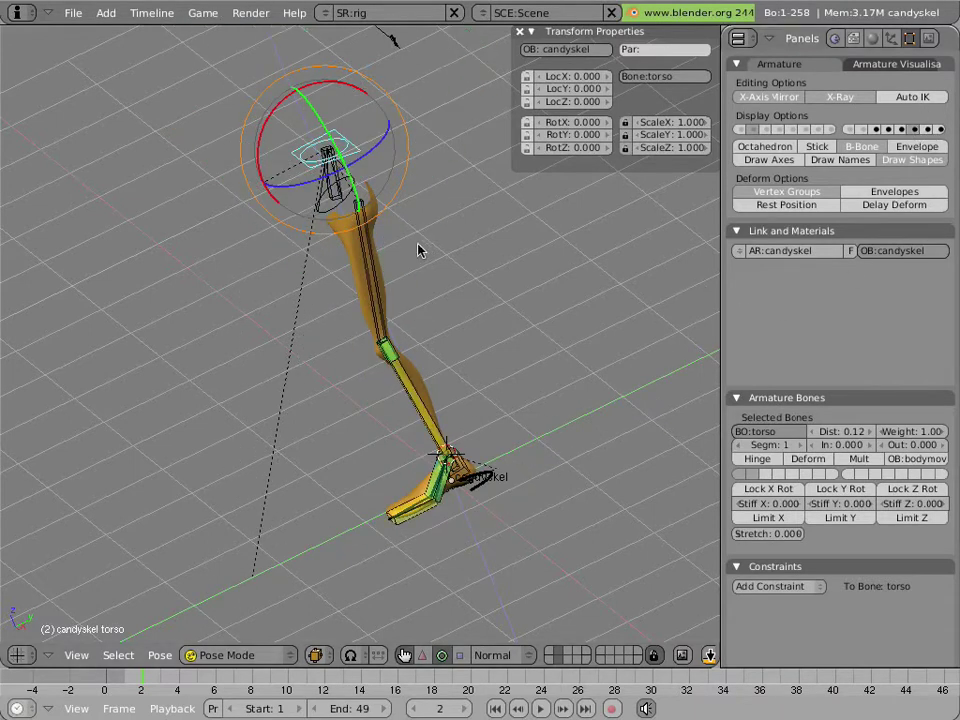
pyautogui.rightClick(372, 280)
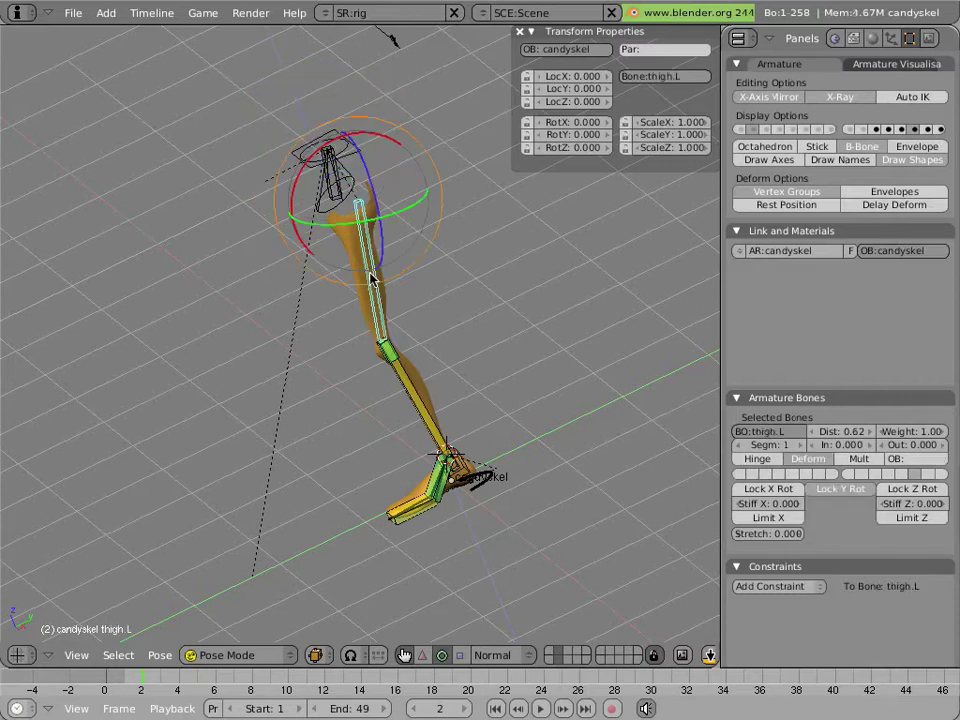
pyautogui.rightClick(410, 402)
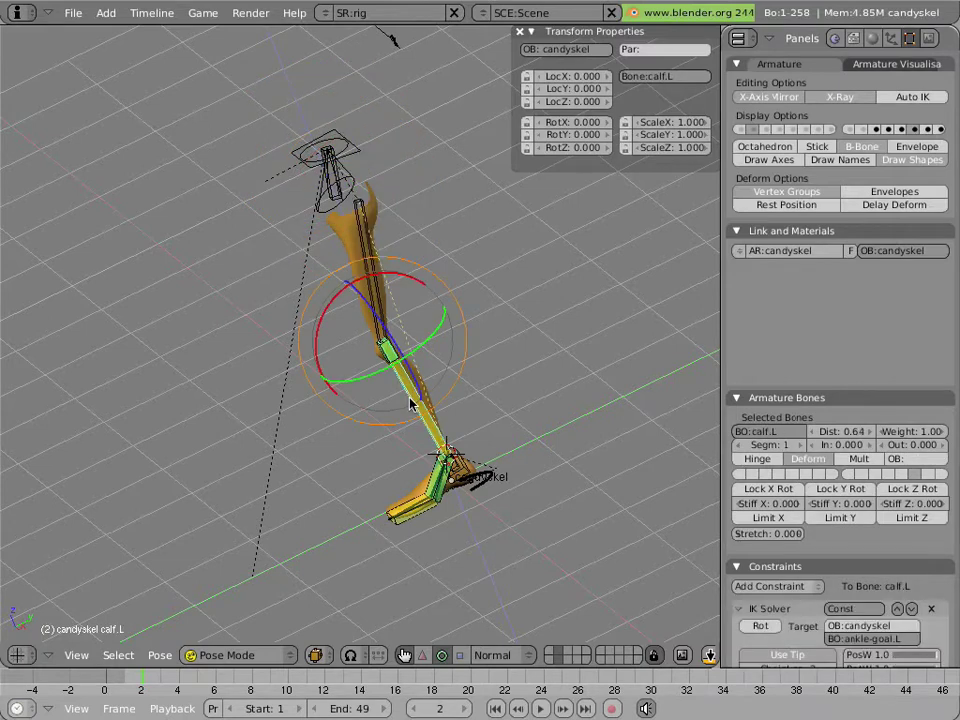
pyautogui.scroll(2, 407, 410)
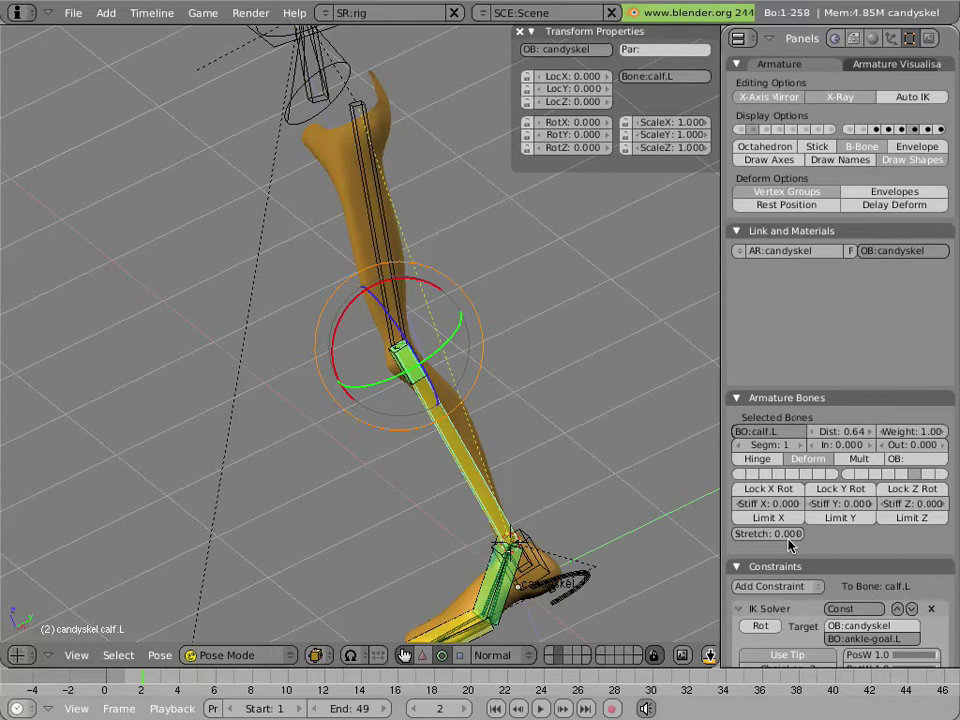
# Set the calf.L bone's IK Stretch to 0.001.
pyautogui.click(795, 540)
pyautogui.press('BackSpace')
pyautogui.write('1')
pyautogui.press('Return')
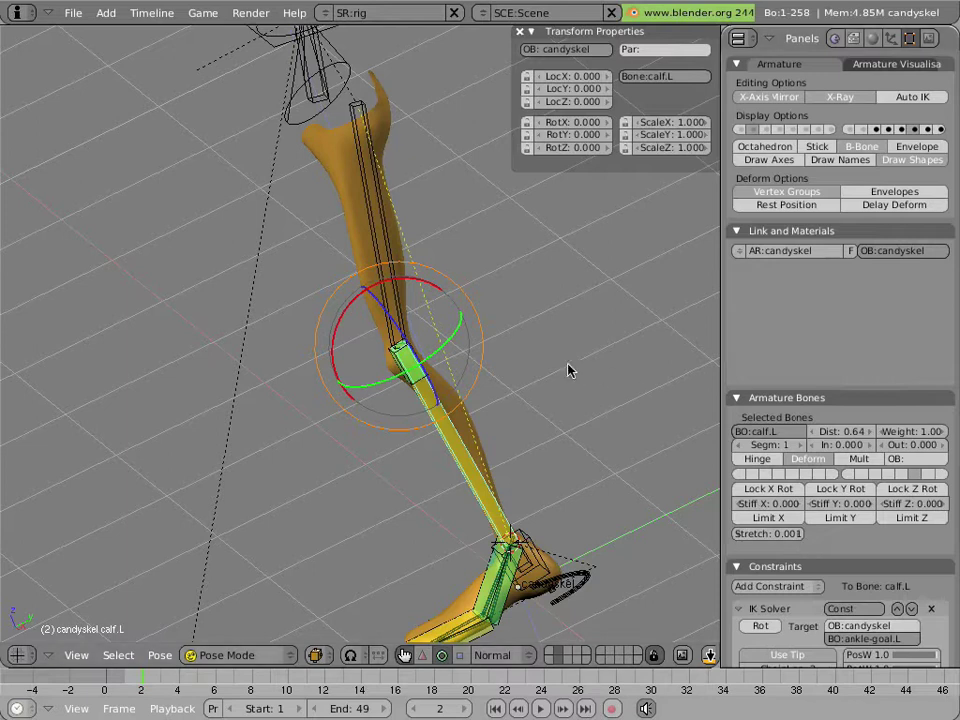
# Select thigh.L and set its Stiff X to 0.001.
pyautogui.rightClick(369, 261)
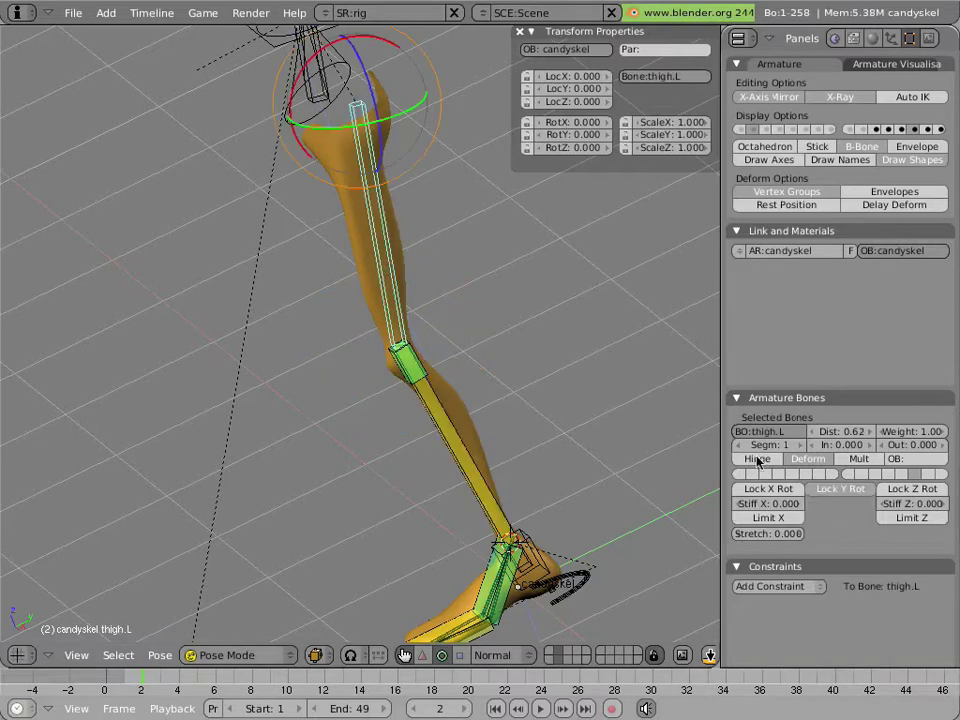
pyautogui.click(803, 507)
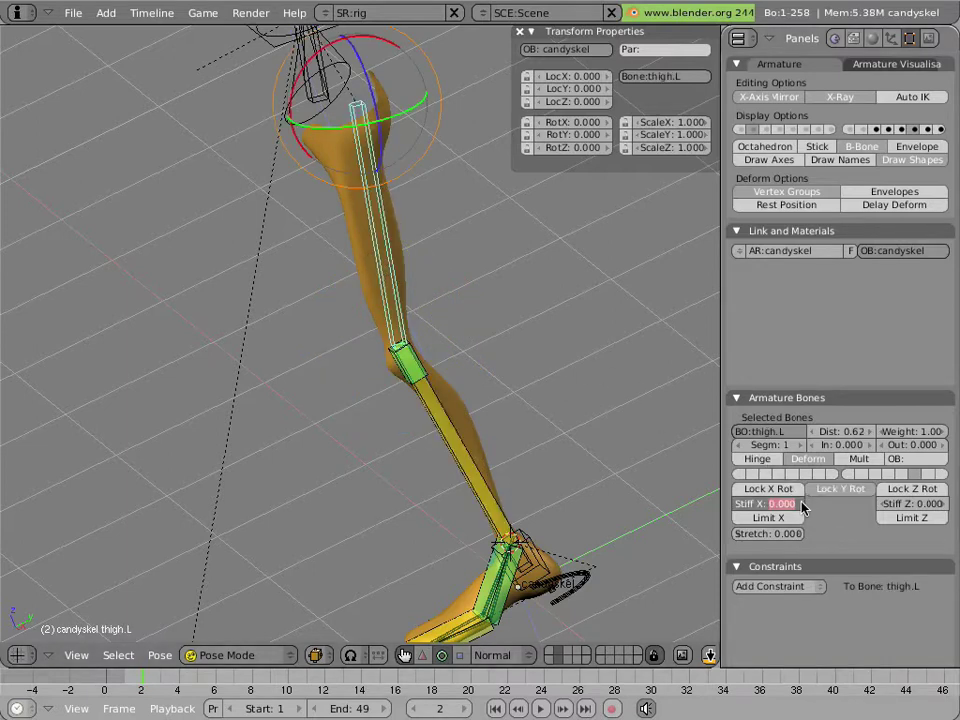
pyautogui.write('1')
pyautogui.press('Return')
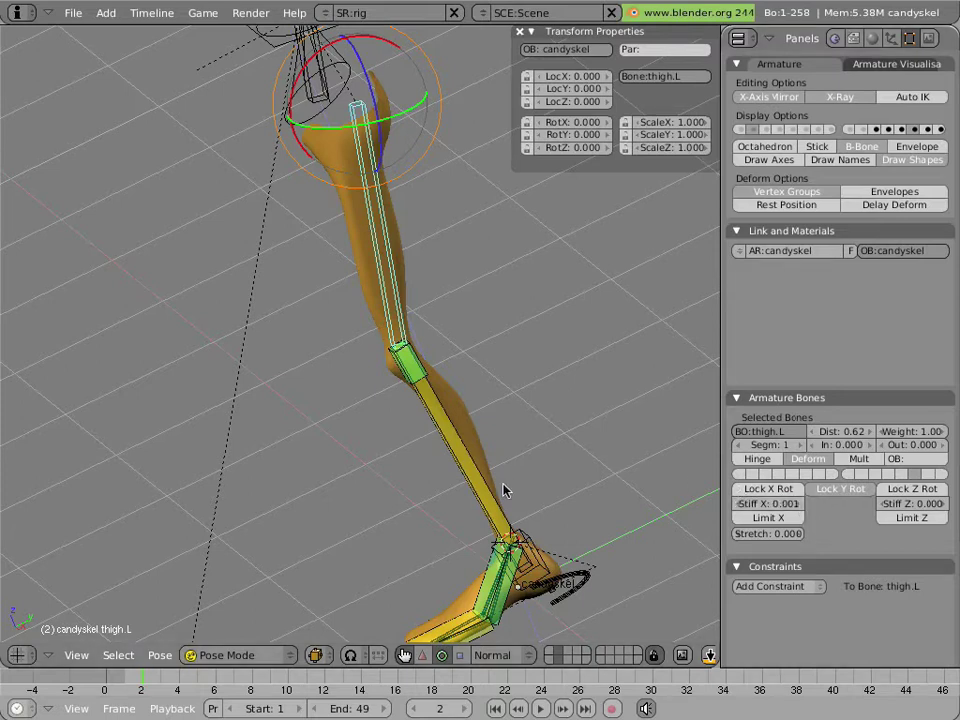
# Hide the armature layer holding the extra leg bones.
pyautogui.keyDown('shift'); pyautogui.moveTo(503, 490); pyautogui.dragTo(487, 394, button='middle'); pyautogui.keyUp('shift')
pyautogui.scroll(2, 487, 393)
pyautogui.scroll(-3, 540, 478)
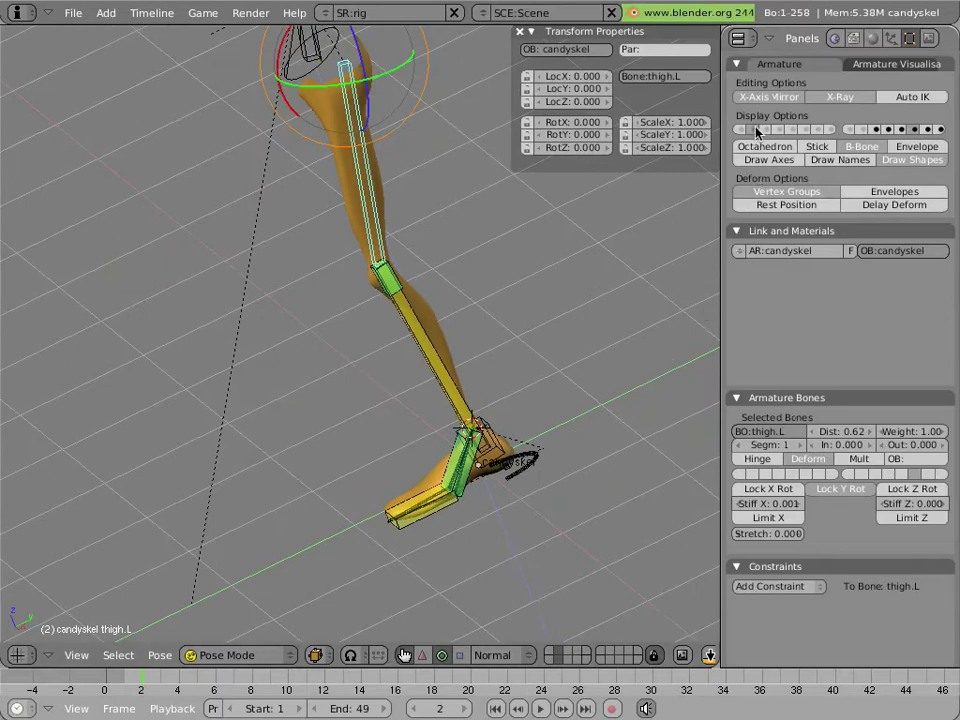
pyautogui.click(750, 130)
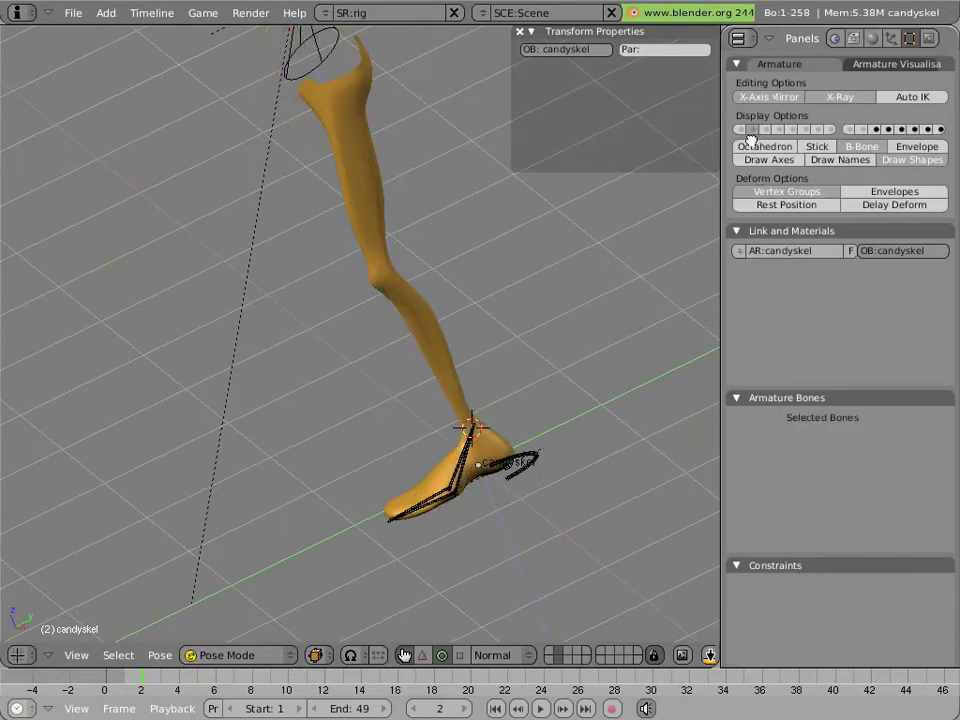
# Select foot.L and move it down twice to test how the leg bends.
pyautogui.rightClick(542, 453)
pyautogui.press('g')
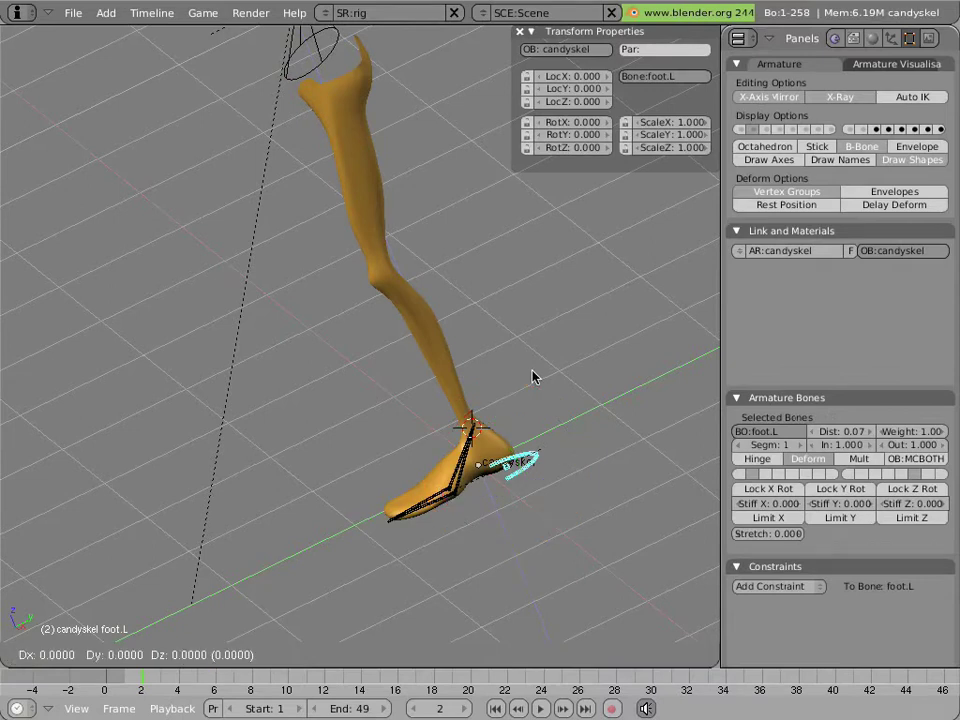
pyautogui.click(542, 502)
pyautogui.scroll(-3, 536, 386)
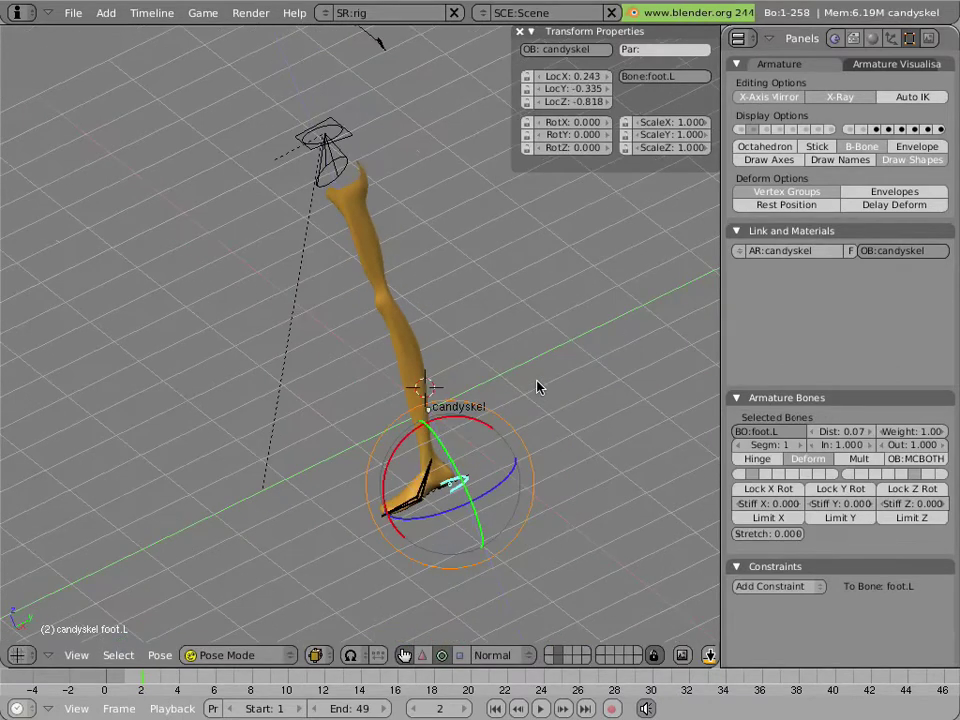
pyautogui.press('g')
pyautogui.click(534, 422)
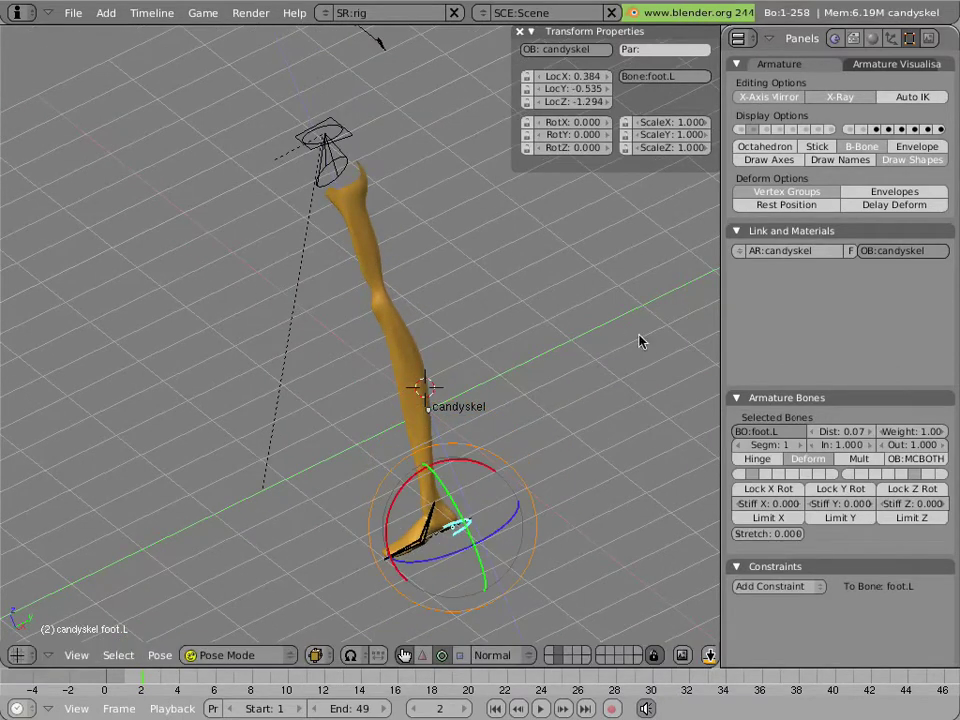
# Show the bone layer, give thigh.L a Stretch of 0.001, hide the layer, and reselect foot.L.
pyautogui.keyDown('shift'); pyautogui.click(920, 133); pyautogui.keyUp('shift')
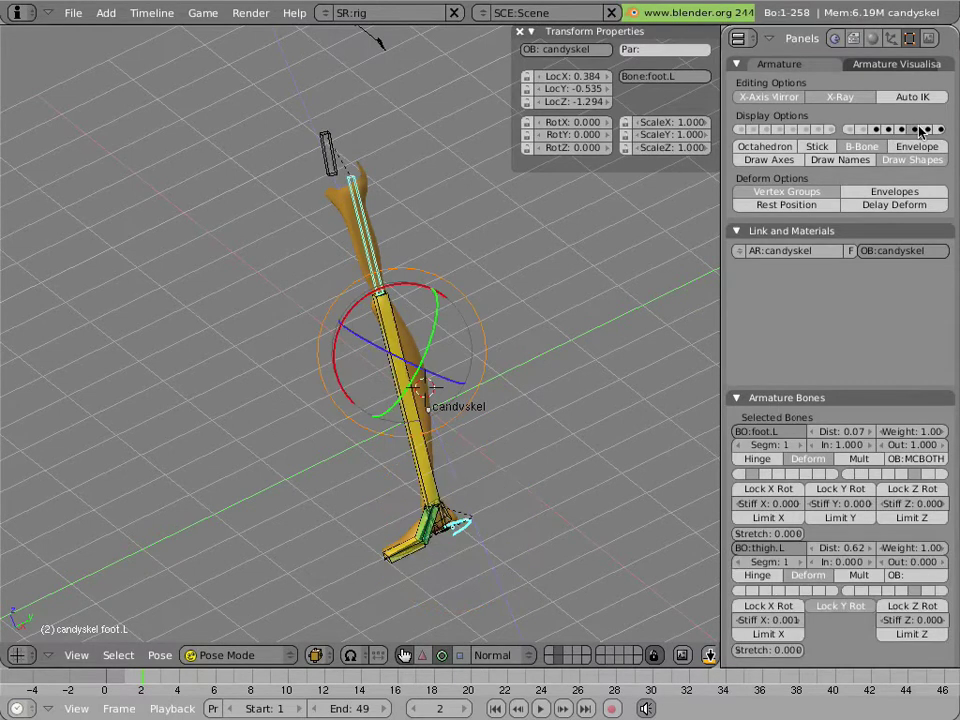
pyautogui.rightClick(376, 243)
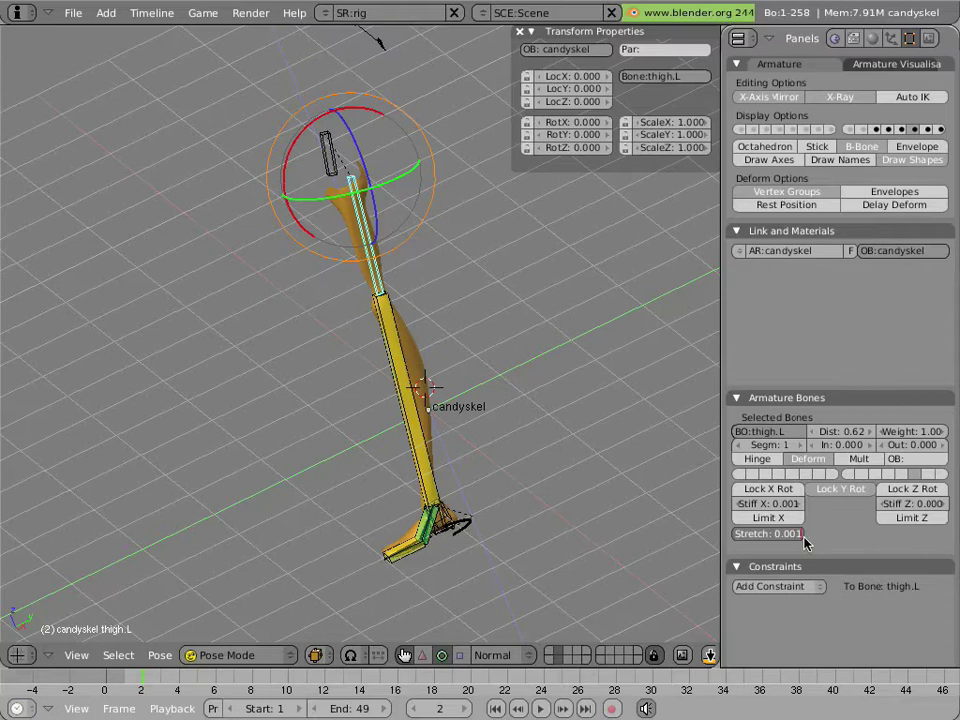
pyautogui.click(803, 535)
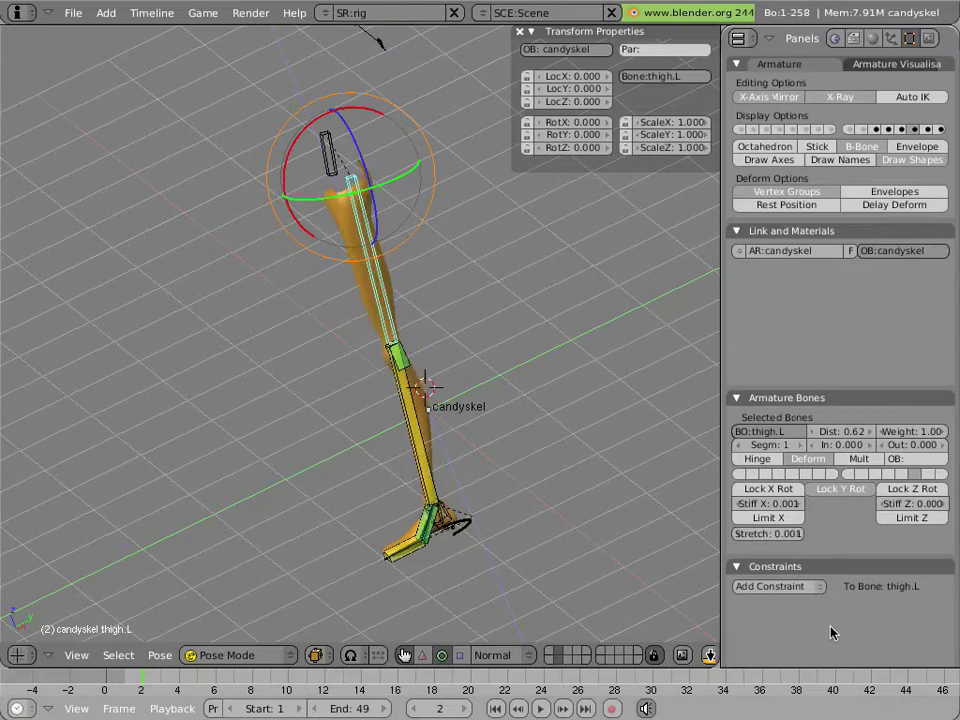
pyautogui.click(756, 130)
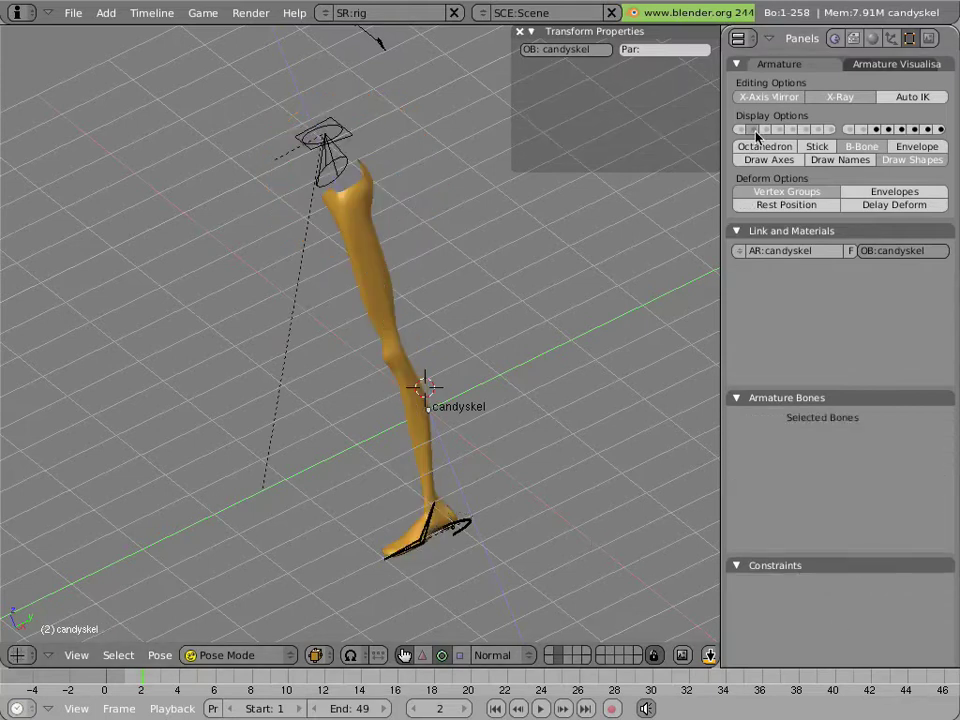
pyautogui.rightClick(458, 522)
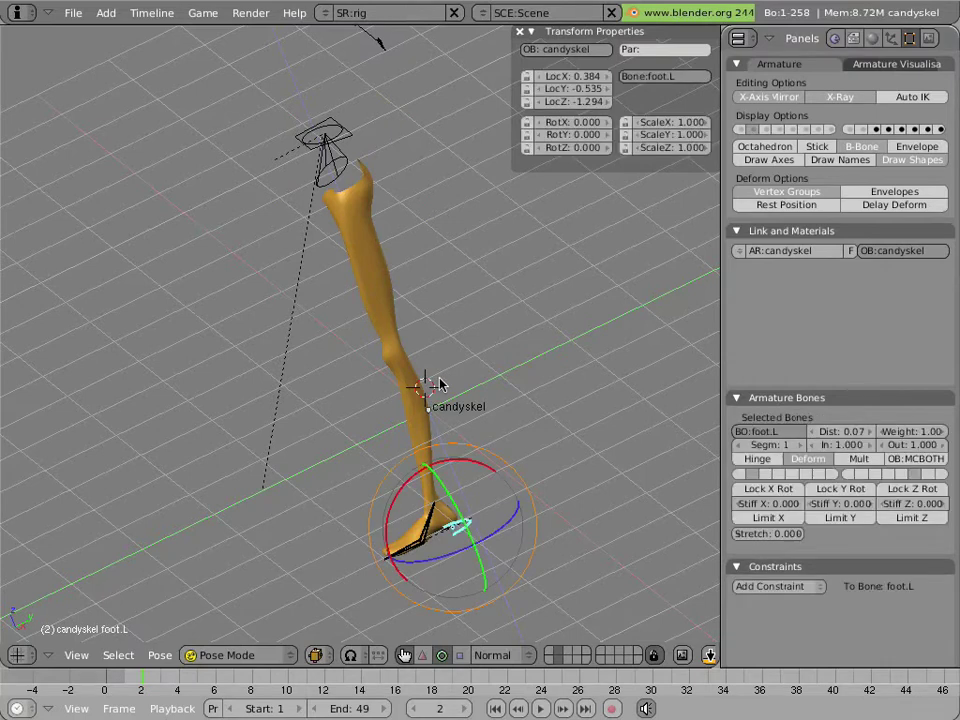
# Move and rotate the foot.L bone to test how the leg follows.
pyautogui.press('g')
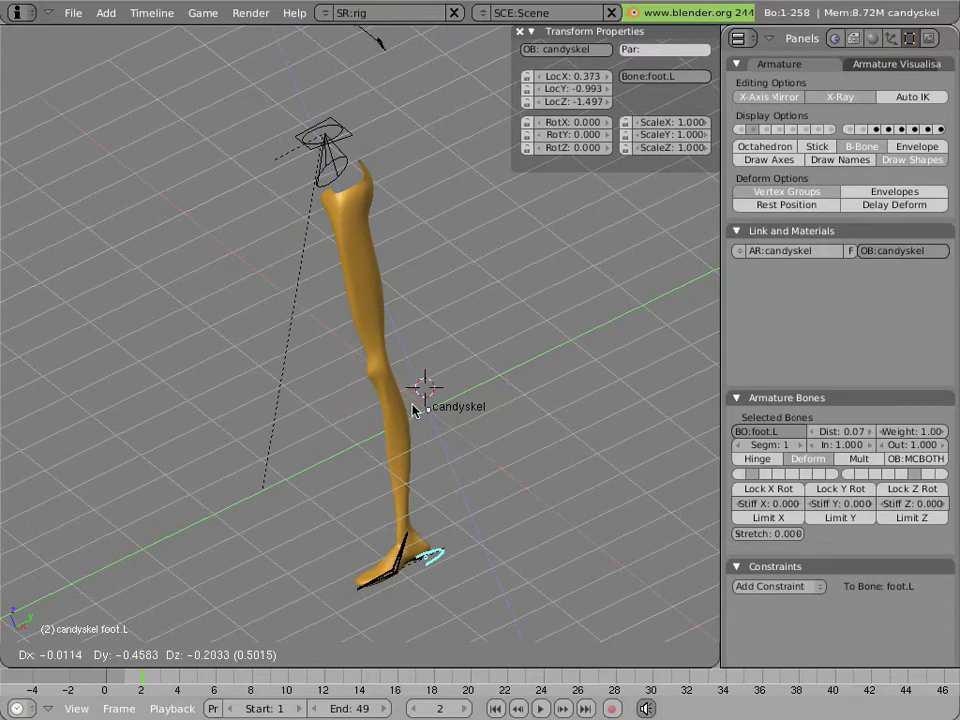
pyautogui.click(369, 133)
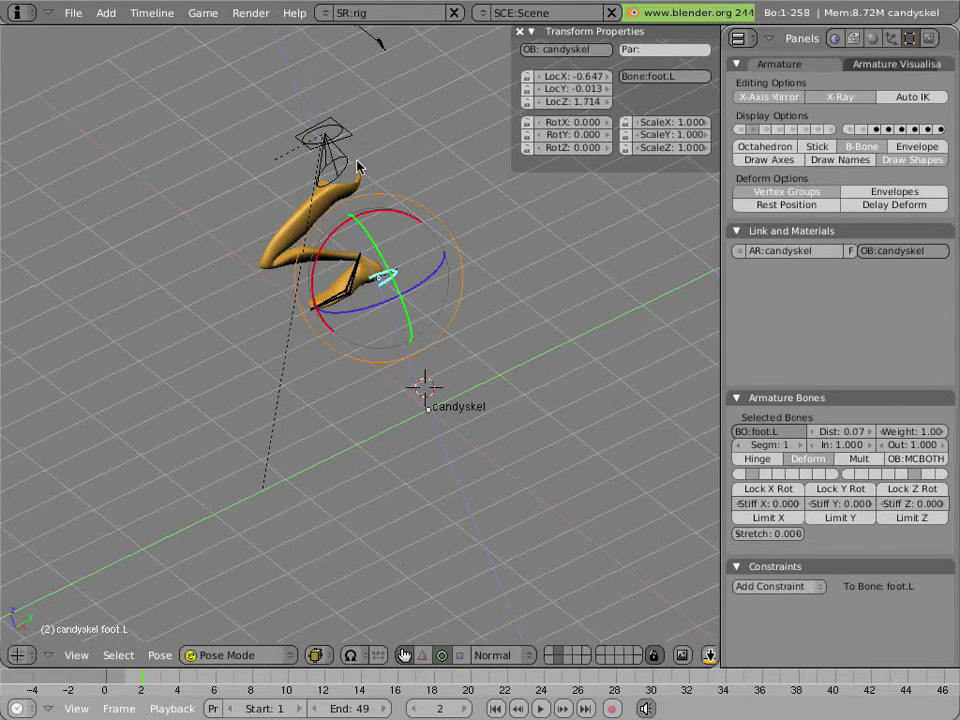
pyautogui.moveTo(369, 140)
pyautogui.mouseDown(button='middle')
pyautogui.moveTo(314, 232)
pyautogui.moveTo(308, 205)
pyautogui.mouseUp(button='middle')
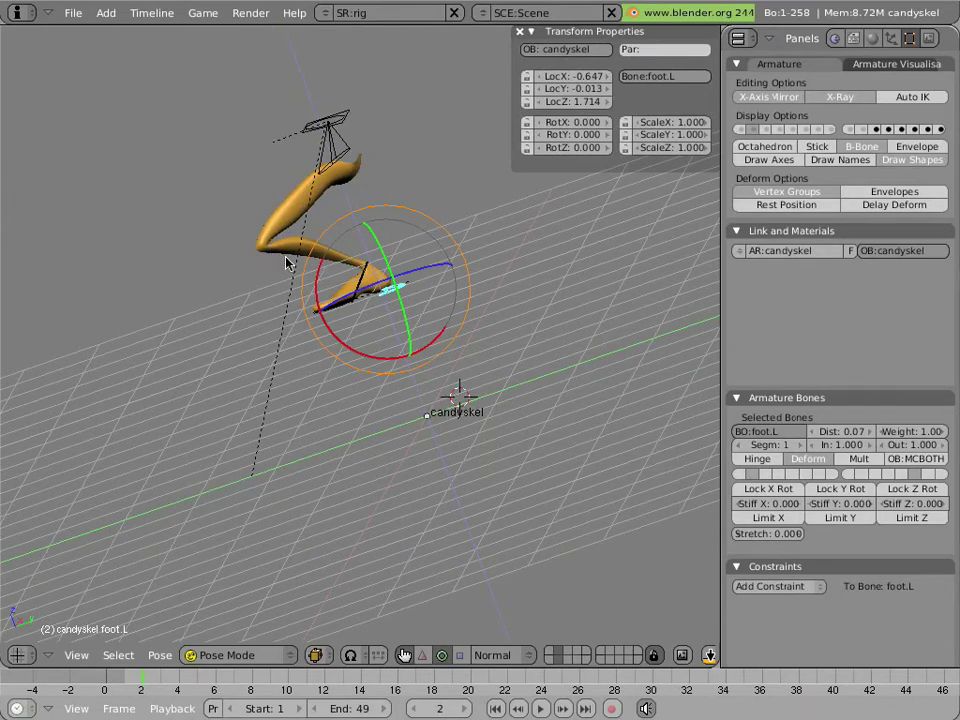
pyautogui.press('g')
pyautogui.click(371, 294)
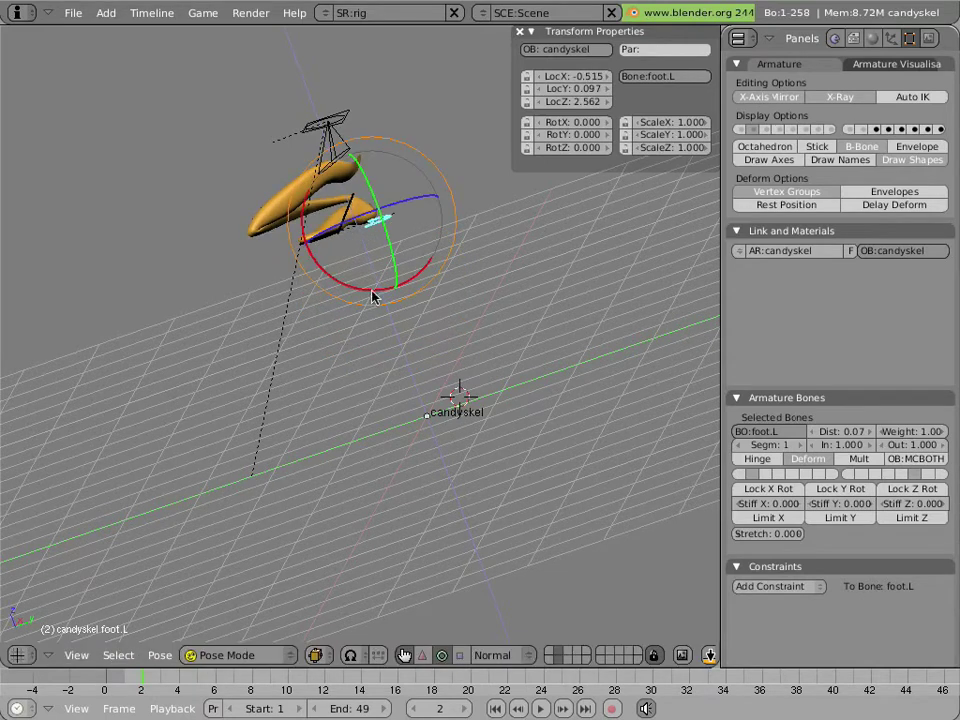
pyautogui.moveTo(461, 245); pyautogui.dragTo(463, 289)
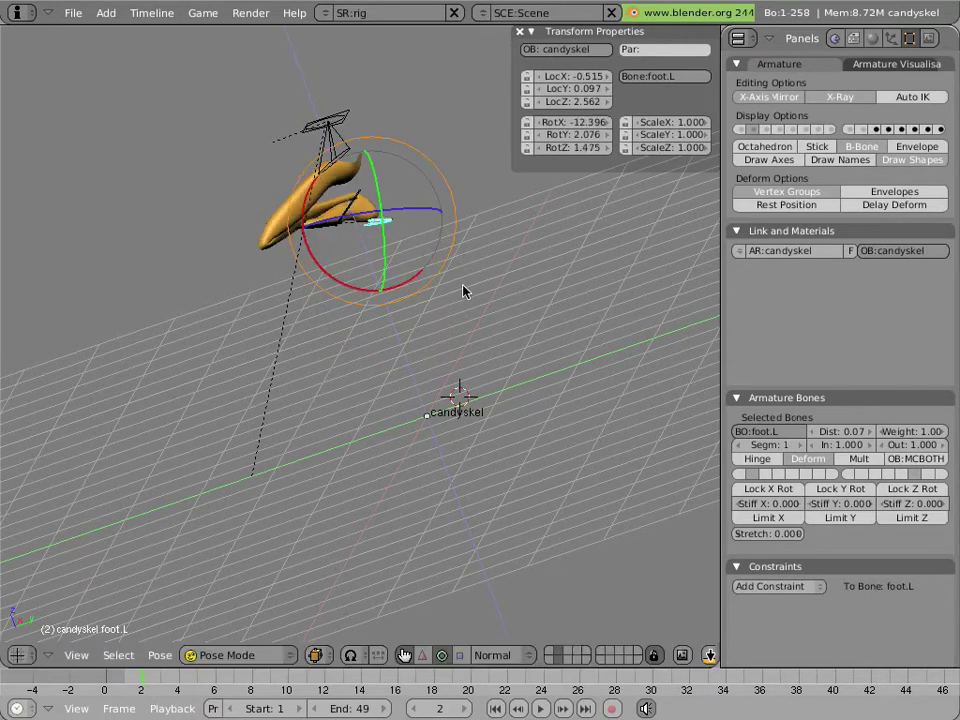
pyautogui.click(489, 276)
# Lower the foot toward the ground, then clear its location back to 0,0,0.
pyautogui.press('g')
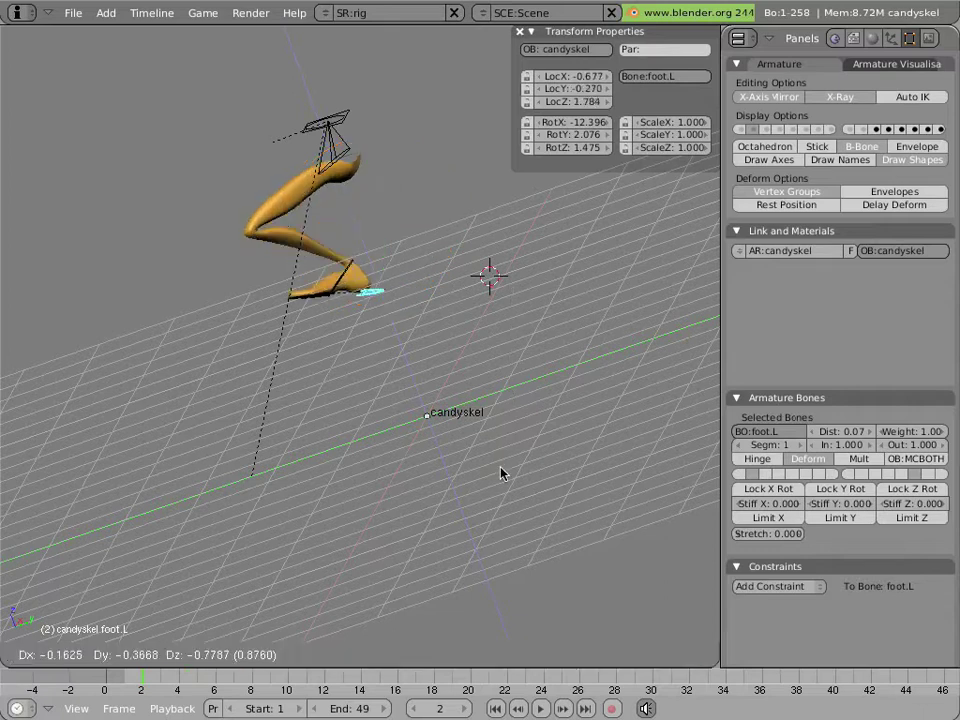
pyautogui.click(518, 541)
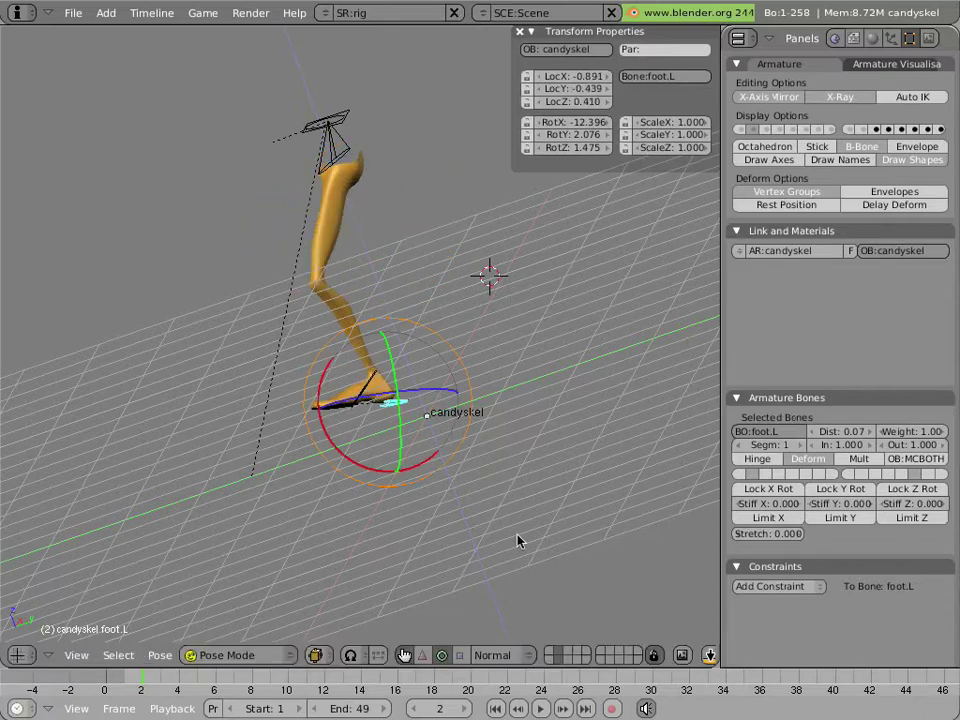
pyautogui.hotkey('alt', 'g')
pyautogui.click(506, 464)
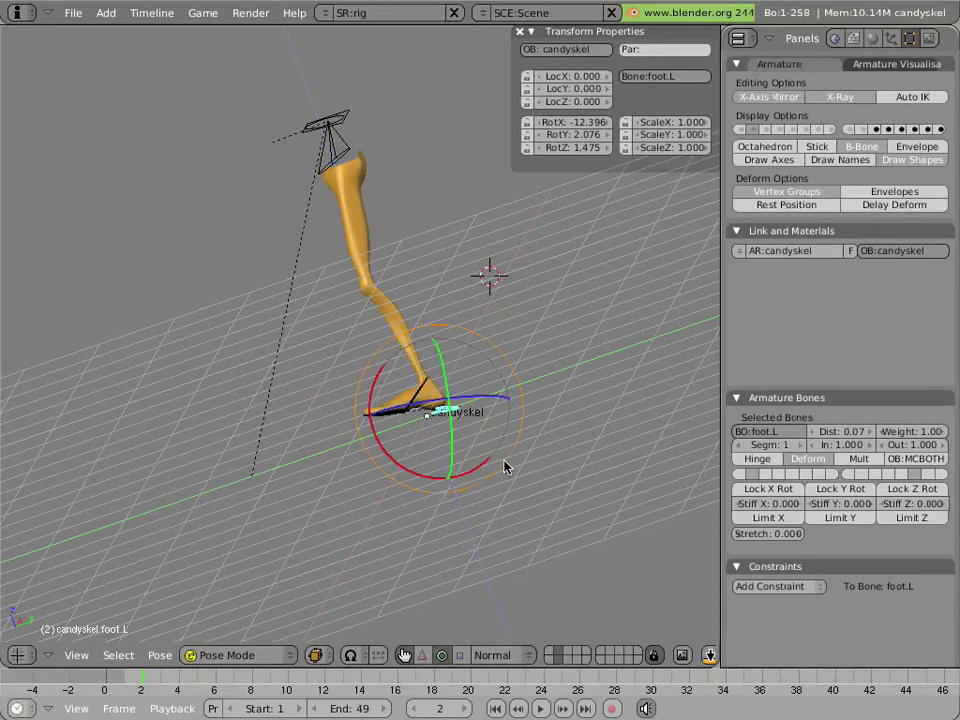
# Clear foot.L's rotation to 0,0,0 and switch to the numpad 3 side view.
pyautogui.hotkey('alt', 'r')
pyautogui.click(505, 466)
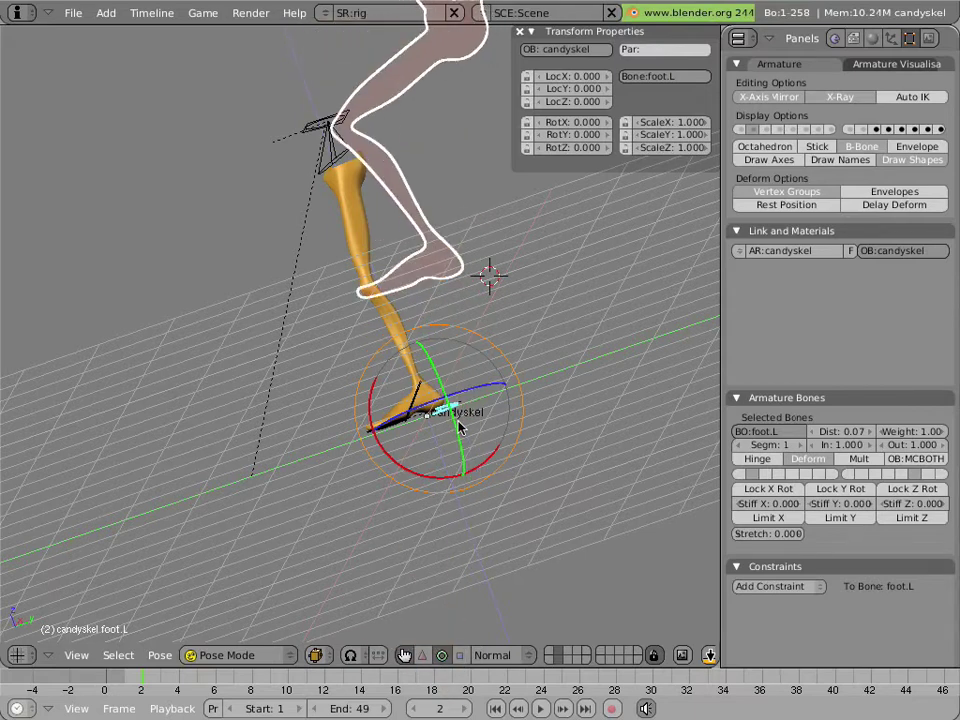
pyautogui.press('KP_3')
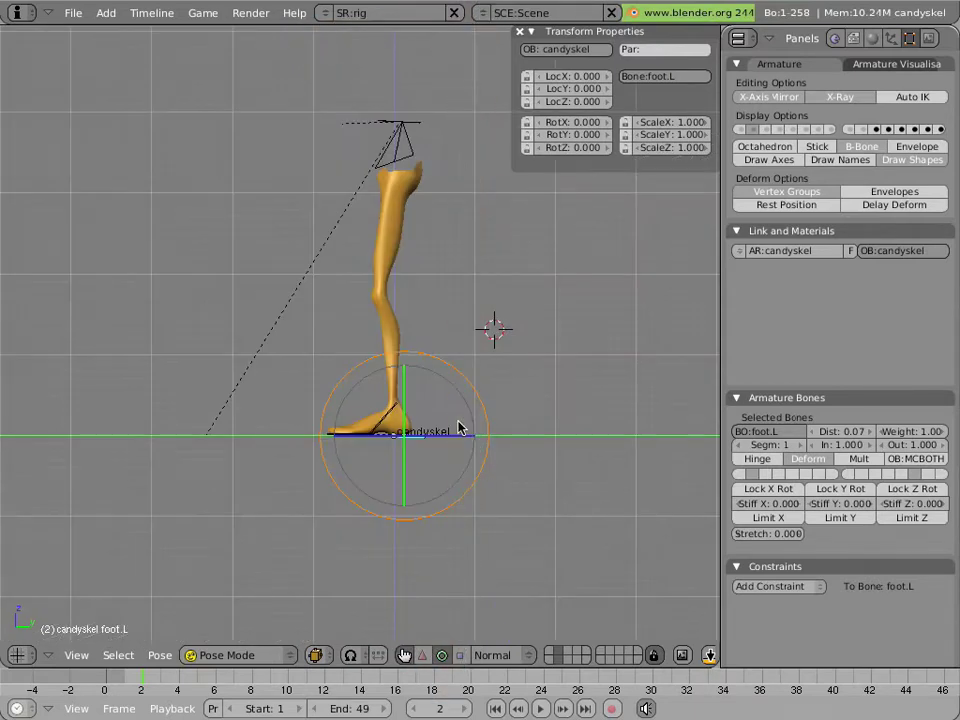
# Switch to wireframe, show the thigh/calf bone layer, and select thigh.L plus calf.L.
pyautogui.press('z')
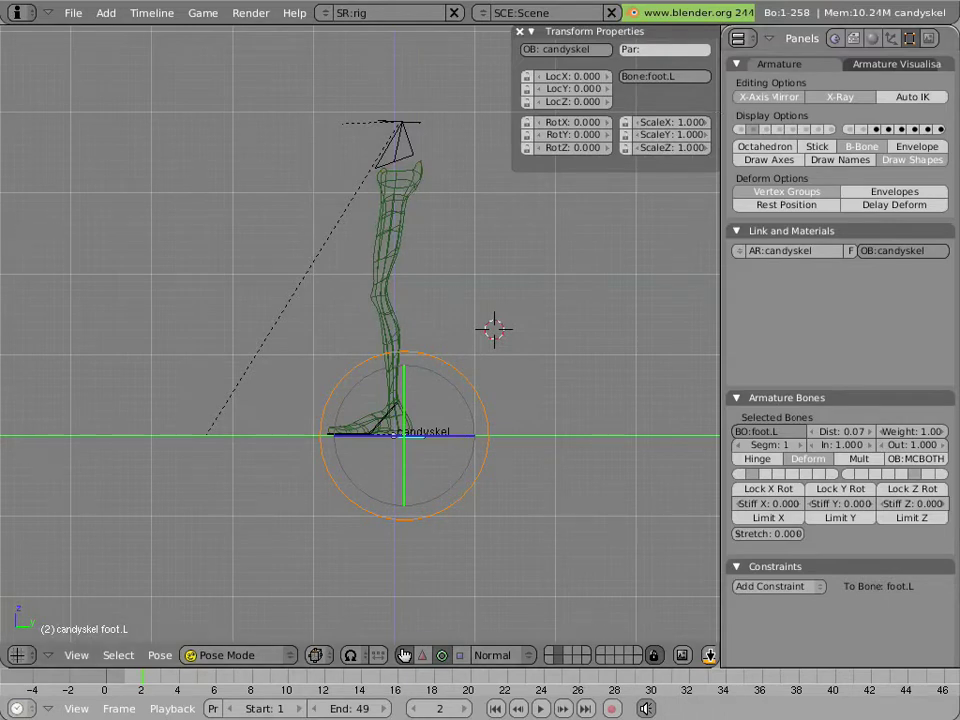
pyautogui.keyDown('shift'); pyautogui.click(928, 129); pyautogui.keyUp('shift')
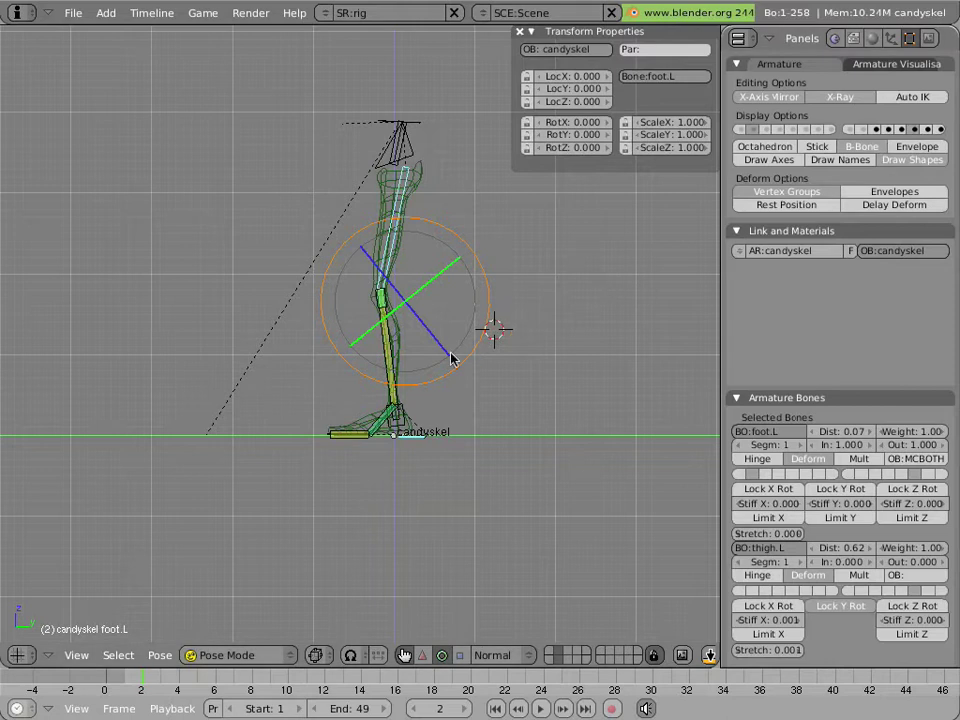
pyautogui.scroll(4, 450, 360)
pyautogui.keyDown('shift'); pyautogui.moveTo(447, 307); pyautogui.dragTo(428, 347, button='middle'); pyautogui.keyUp('shift')
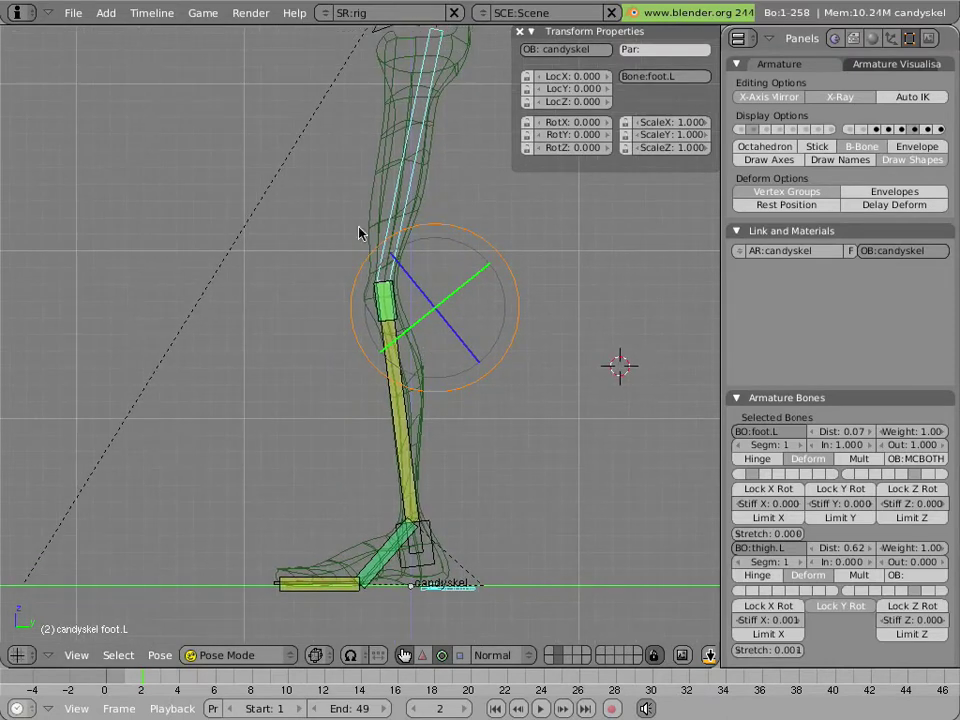
pyautogui.rightClick(388, 238)
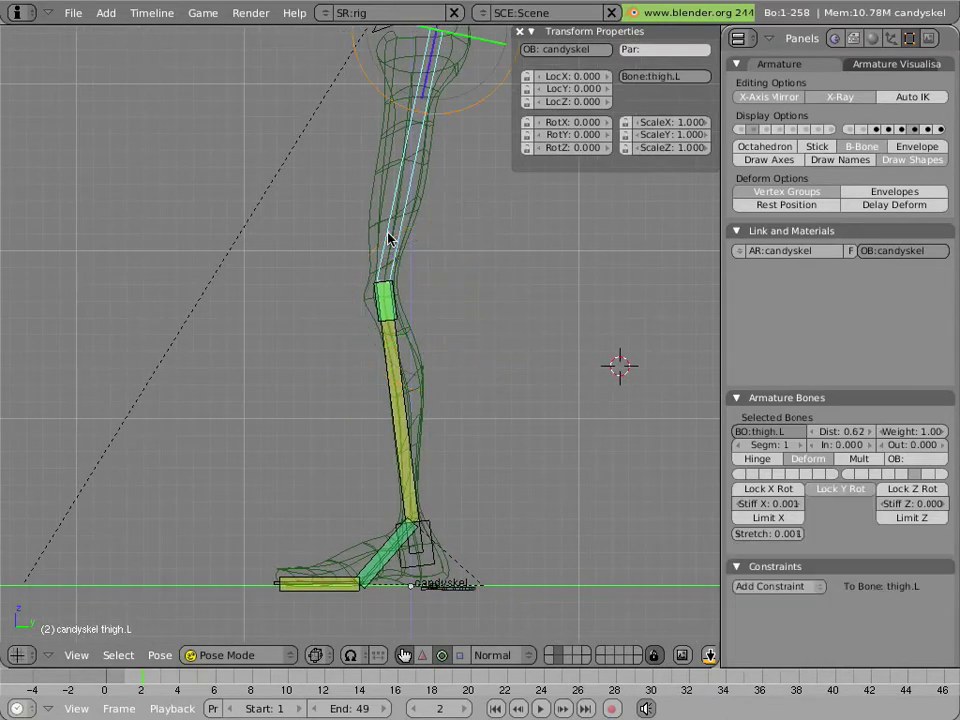
pyautogui.keyDown('shift'); pyautogui.rightClick(398, 375); pyautogui.keyUp('shift')
# In Edit Mode, duplicate thigh.L and calf.L in place as thigh.L.001 and calf.L.001.
pyautogui.press('Tab')
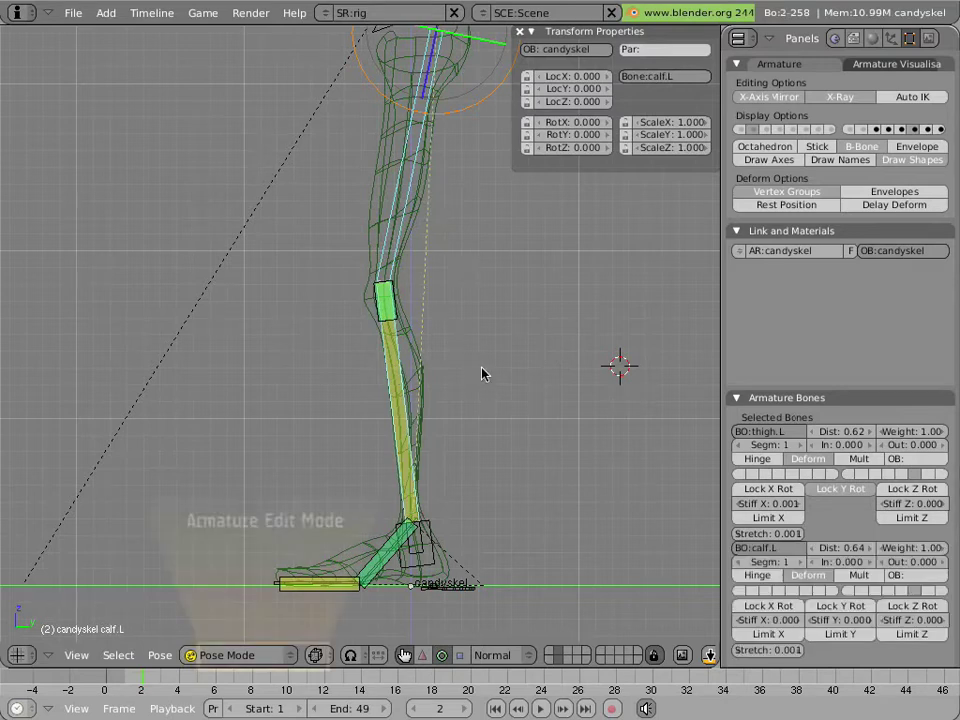
pyautogui.scroll(-2, 481, 370)
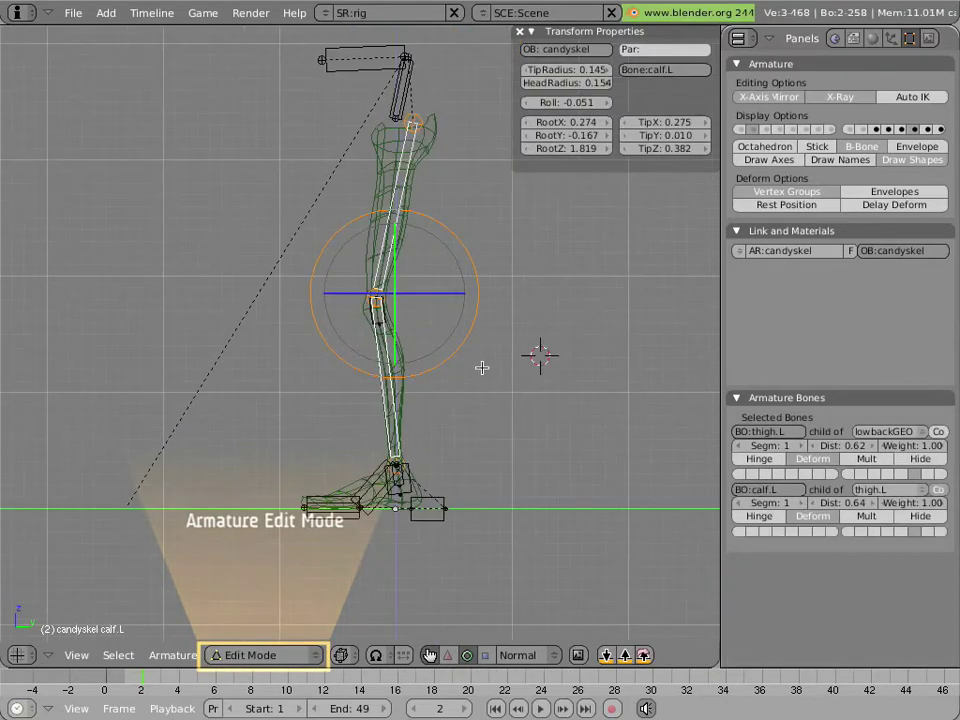
pyautogui.hotkey('shift', 'd')
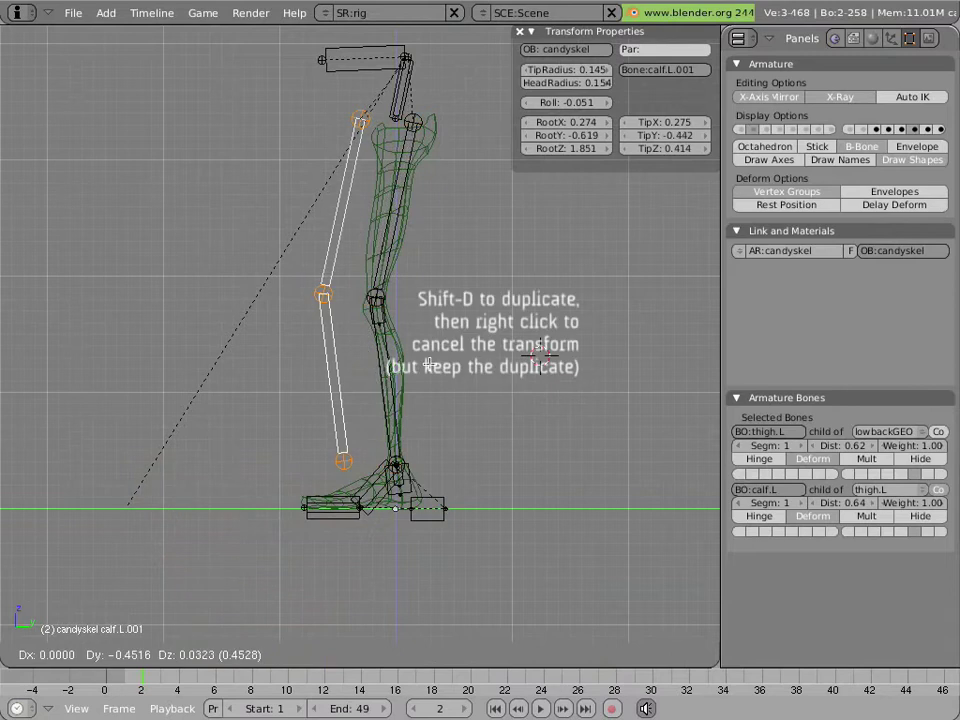
pyautogui.rightClick(428, 364)
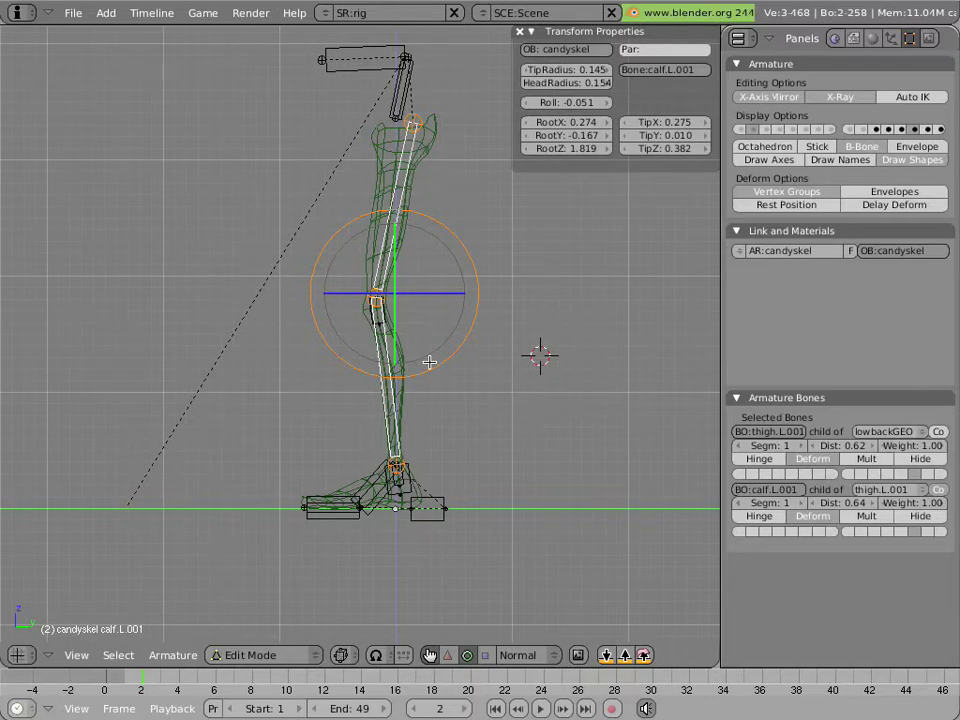
# Widen the duplicates' B-Bone display boxes with Alt+S, check the thigh and calf selection, and hide their layer.
pyautogui.hotkey('alt', 's')
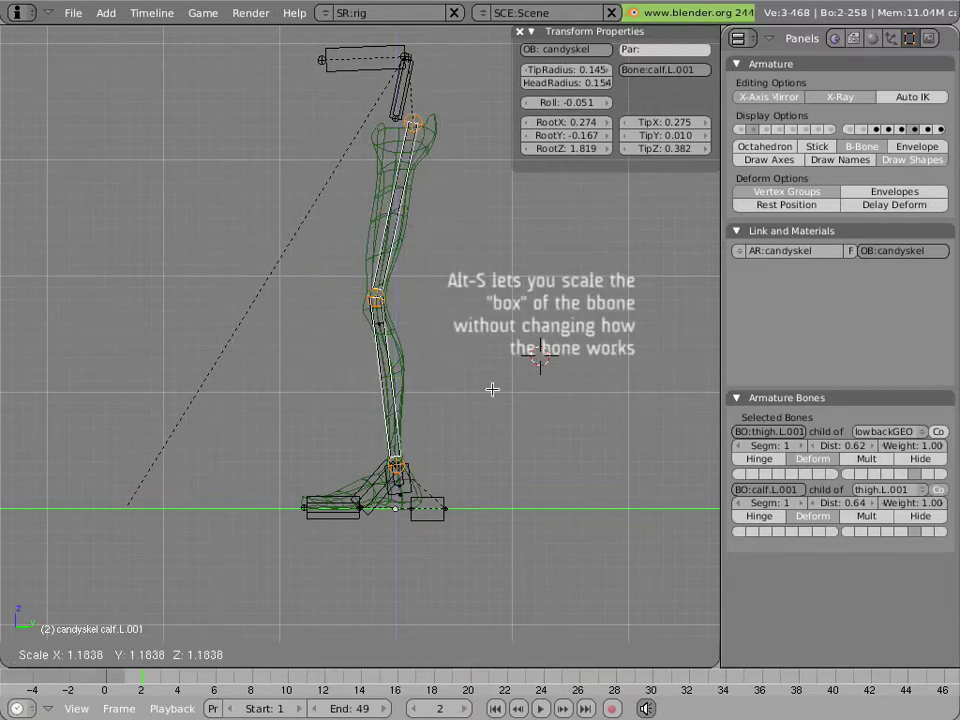
pyautogui.click(707, 467)
pyautogui.scroll(2, 530, 370)
pyautogui.scroll(1, 500, 320)
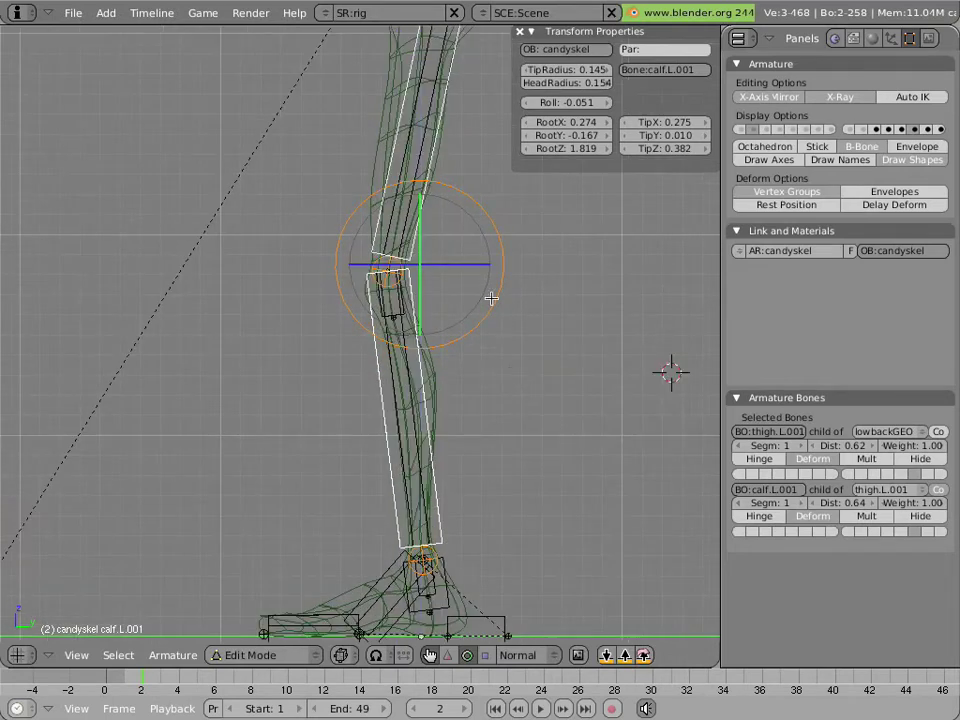
pyautogui.keyDown('shift'); pyautogui.moveTo(491, 298); pyautogui.dragTo(471, 360, button='middle'); pyautogui.keyUp('shift')
pyautogui.rightClick(380, 262)
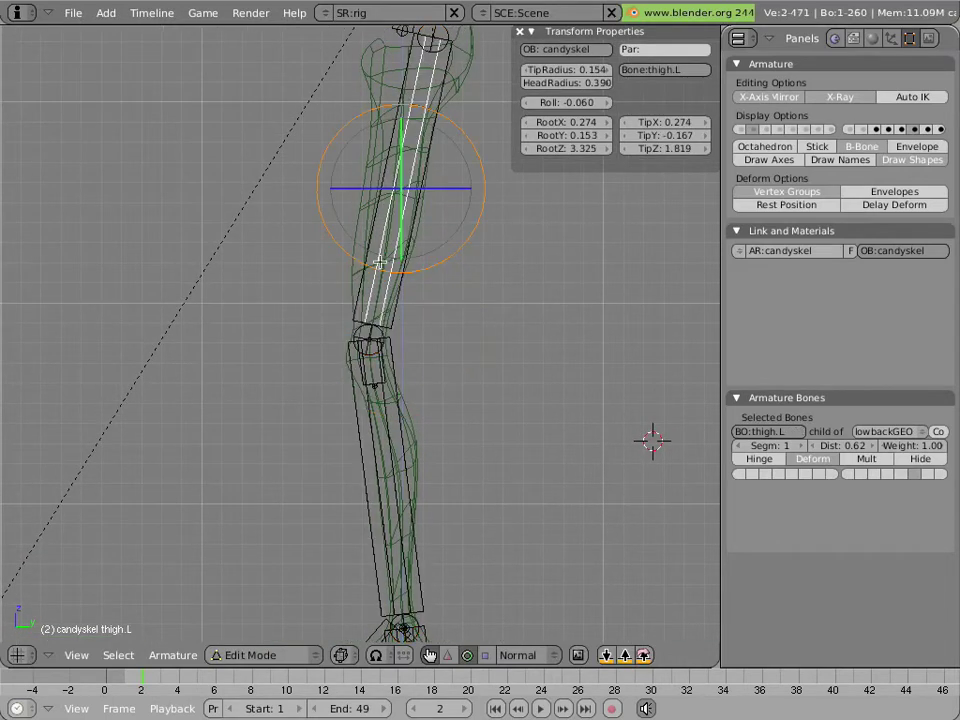
pyautogui.hotkey('shift', 'd')
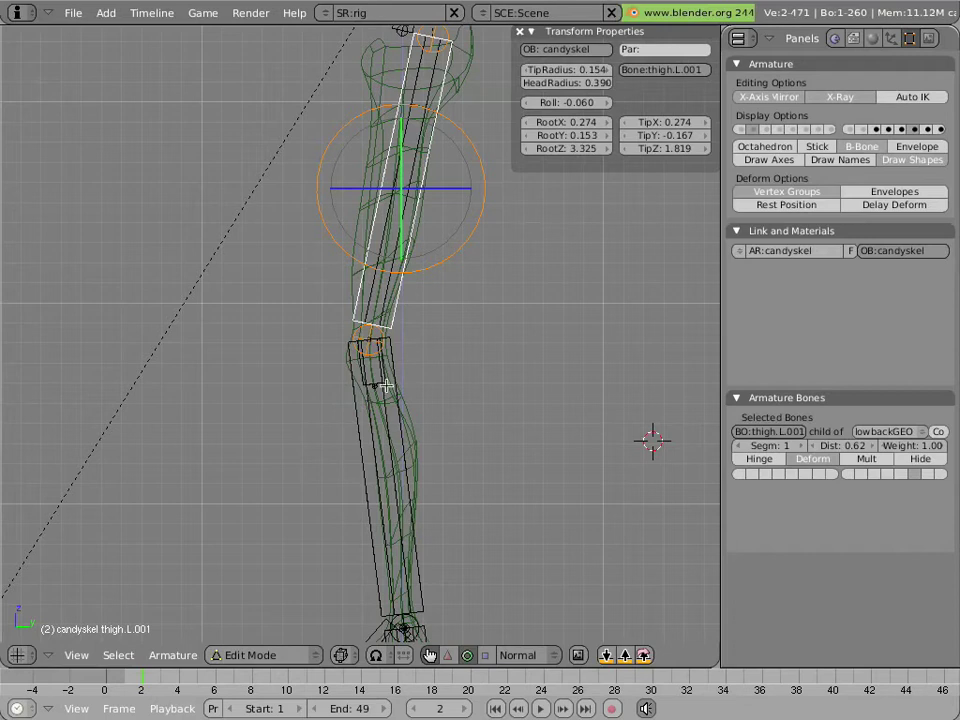
pyautogui.rightClick(390, 381)
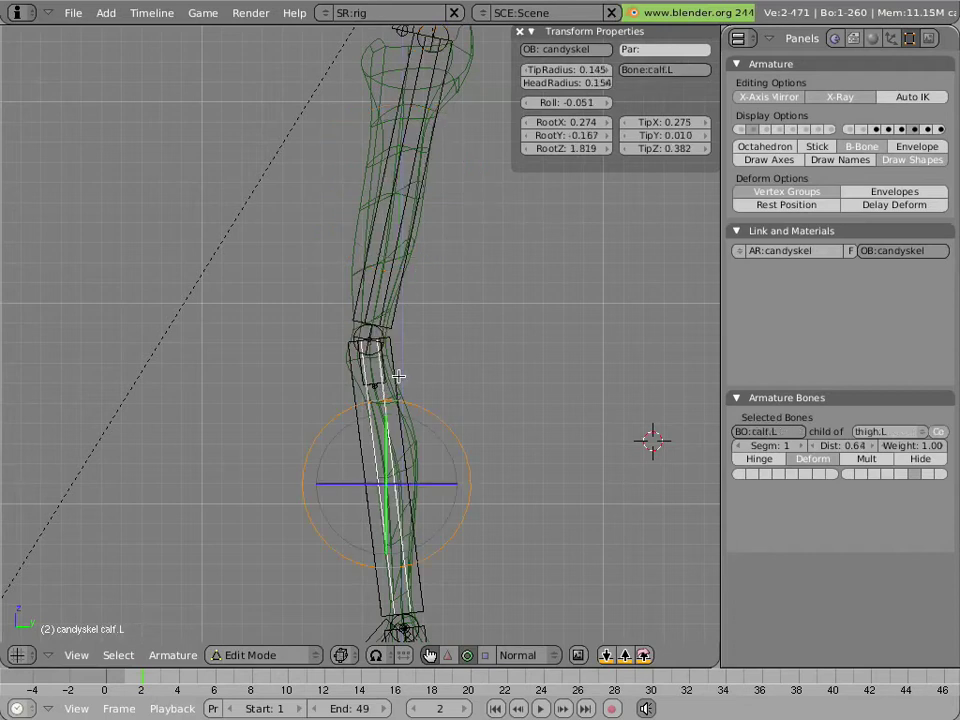
pyautogui.click(900, 130)
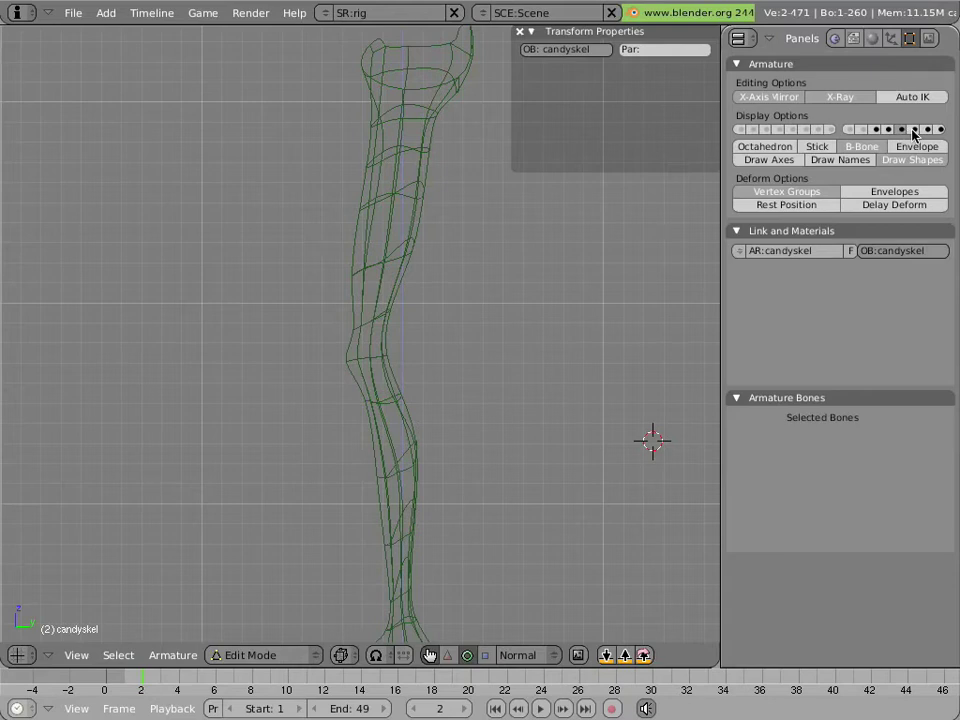
# Show the bone layer and select the duplicate bones thigh.L.001 and calf.L.001.
pyautogui.click(913, 135)
pyautogui.rightClick(405, 255)
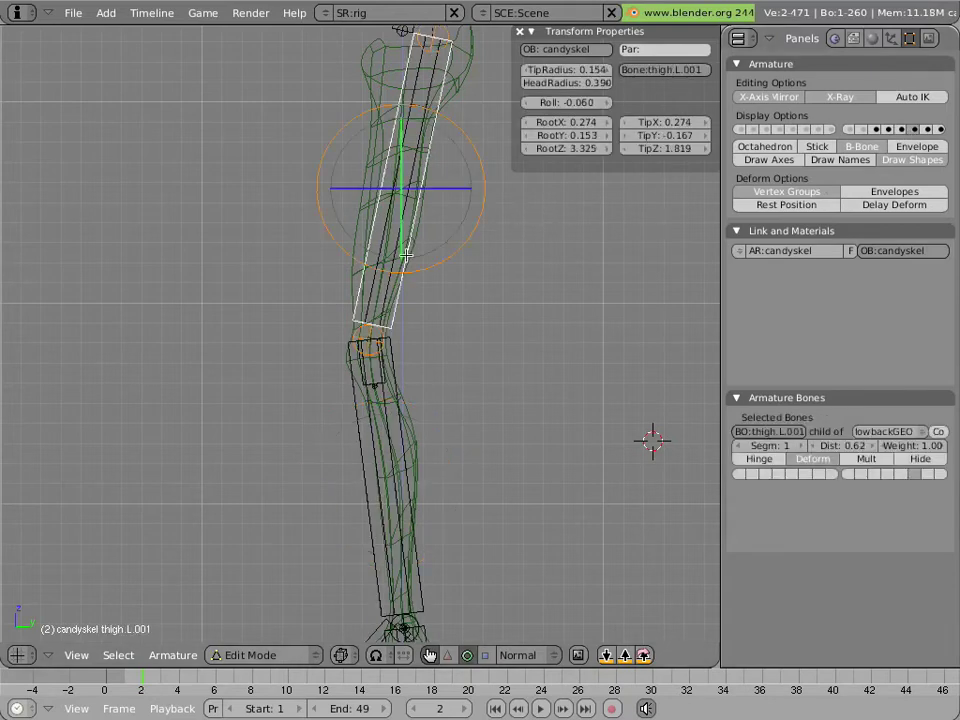
pyautogui.keyDown('shift'); pyautogui.rightClick(403, 368); pyautogui.keyUp('shift')
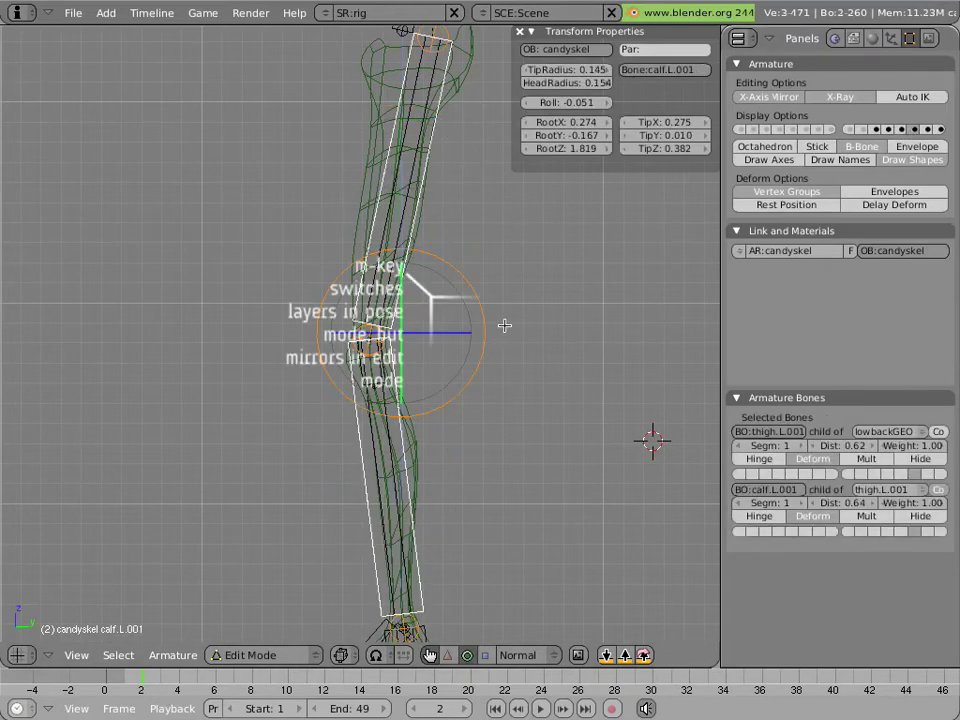
pyautogui.press('m')
pyautogui.click(490, 388)
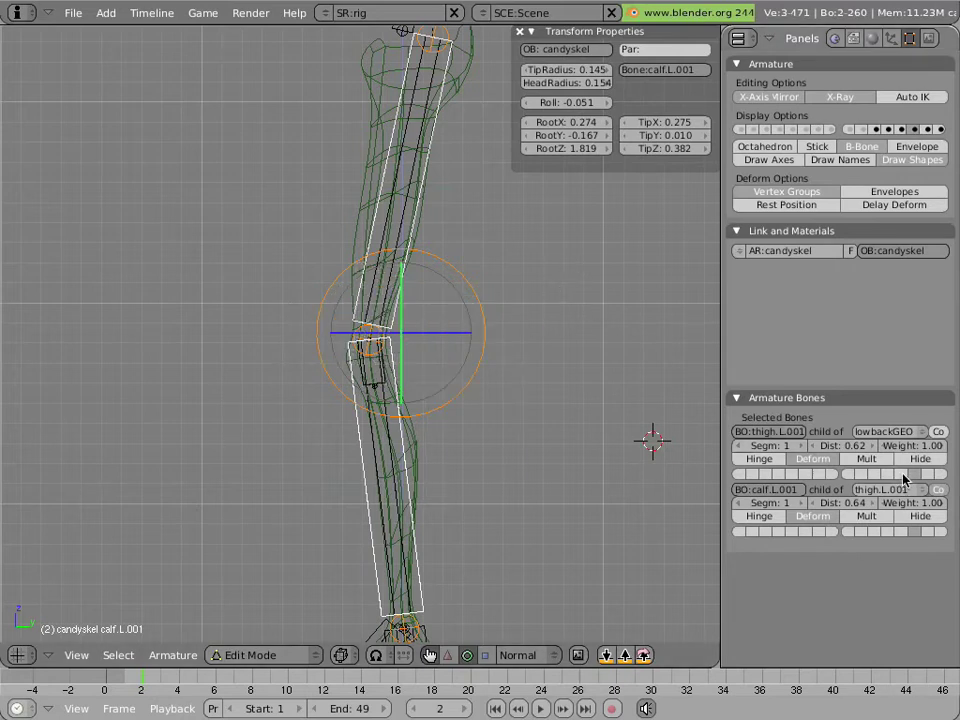
# Move thigh.L.001 and calf.L.001 to a separate bone layer and make that layer visible.
pyautogui.click(904, 476)
pyautogui.click(904, 476)
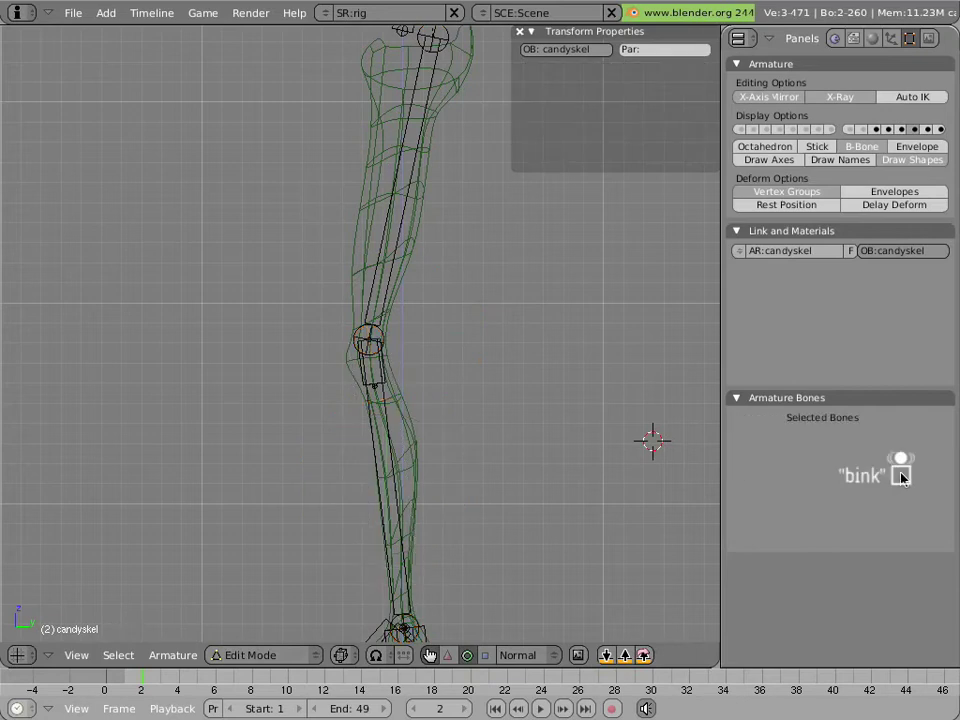
pyautogui.click(901, 129)
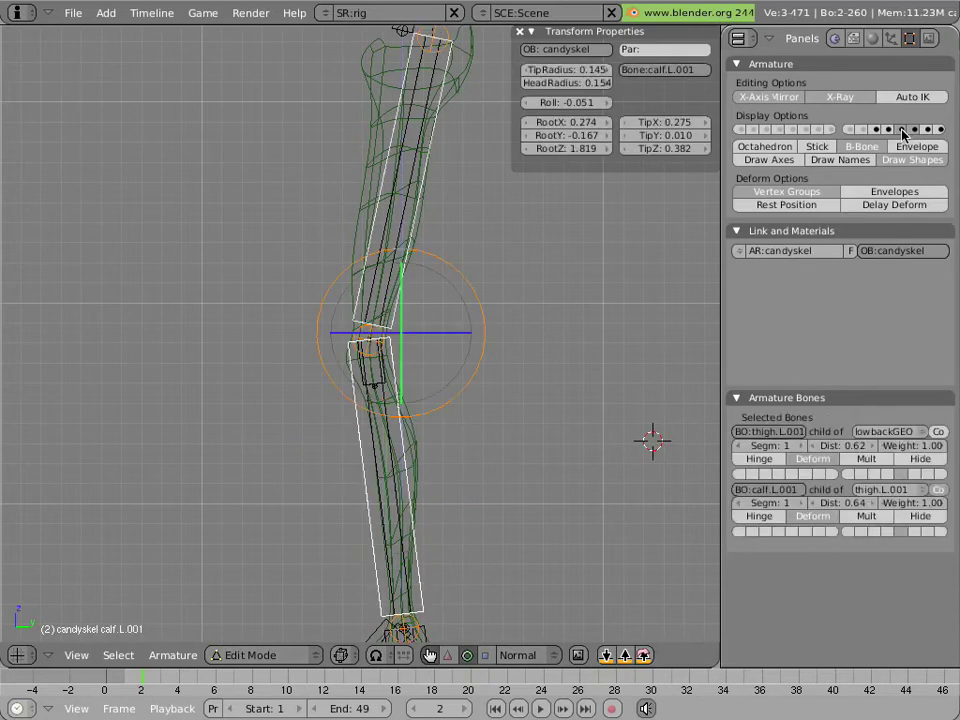
pyautogui.click(901, 129)
pyautogui.click(901, 129)
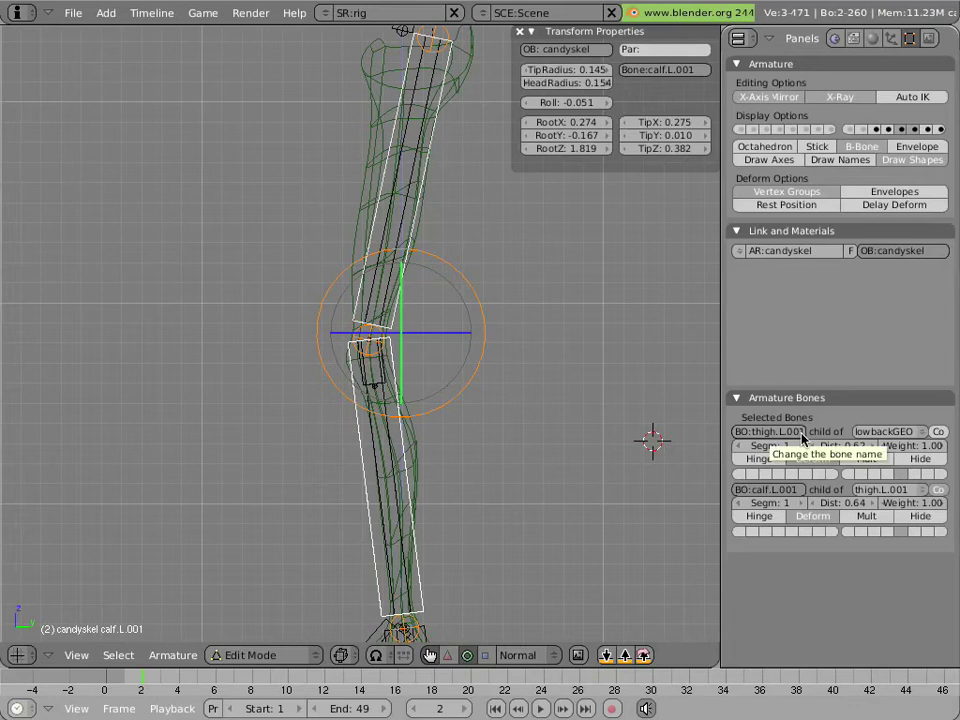
# Rename the duplicate thigh bone thigh.L.001 to thighIK.L.
pyautogui.click(800, 432)
pyautogui.click(802, 433)
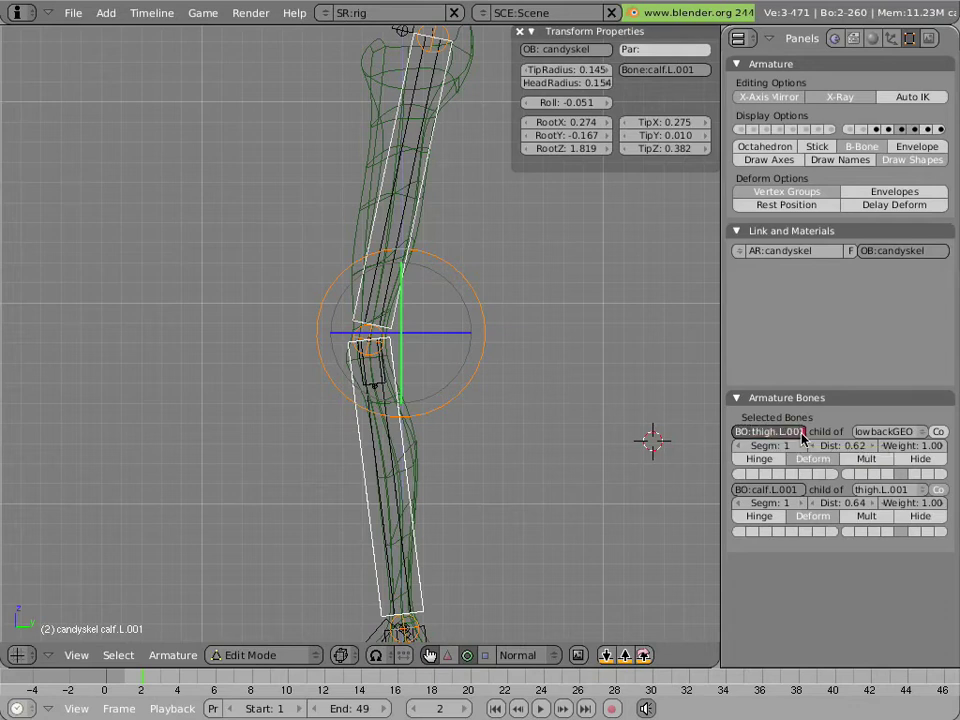
pyautogui.press('BackSpace')
pyautogui.press('BackSpace')
pyautogui.press('BackSpace')
pyautogui.press('BackSpace')
pyautogui.press('Left')
pyautogui.press('Left')
pyautogui.write('IK')
pyautogui.press('Return')
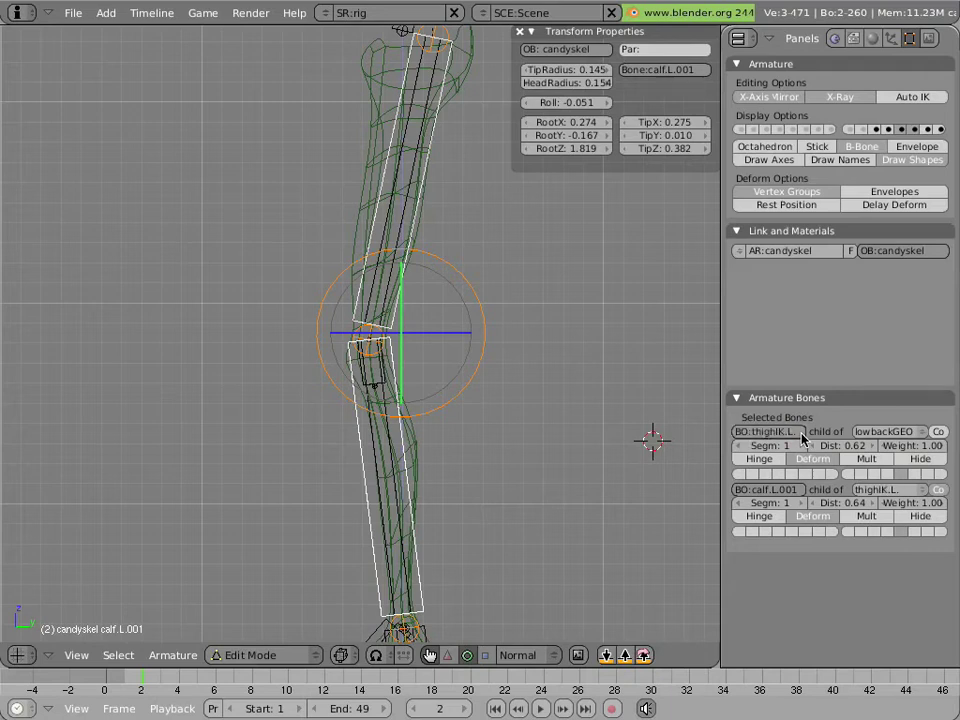
# Rename the duplicate calf bone calf.L.001 to calfIK.L.
pyautogui.click(798, 489)
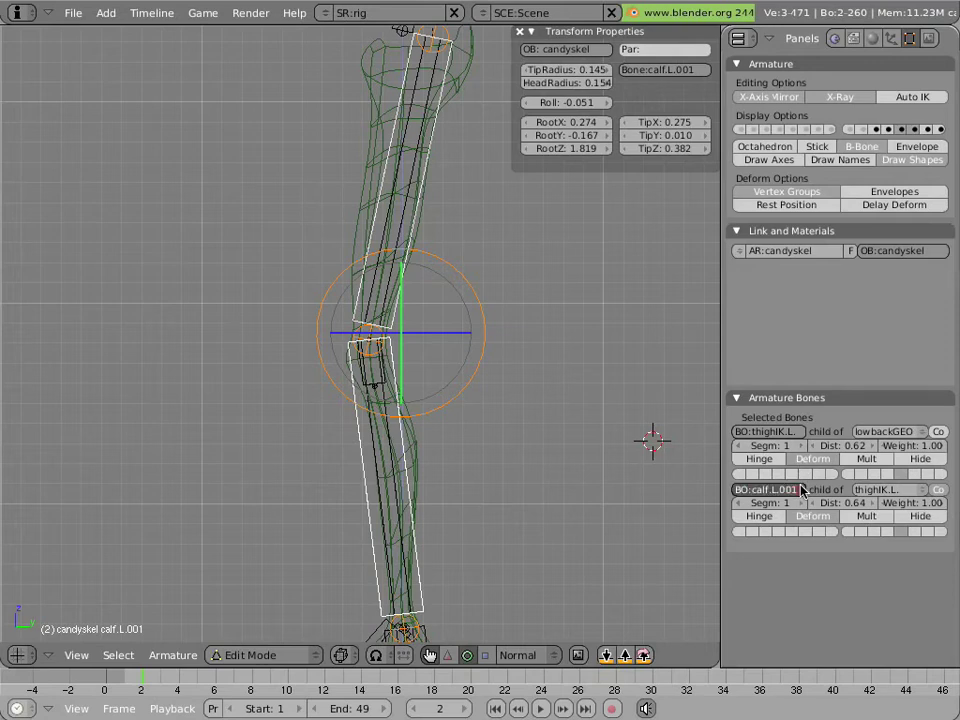
pyautogui.press('BackSpace')
pyautogui.press('BackSpace')
pyautogui.press('BackSpace')
pyautogui.press('Left')
pyautogui.press('Left')
pyautogui.write('I')
pyautogui.write('K')
pyautogui.press('Return')
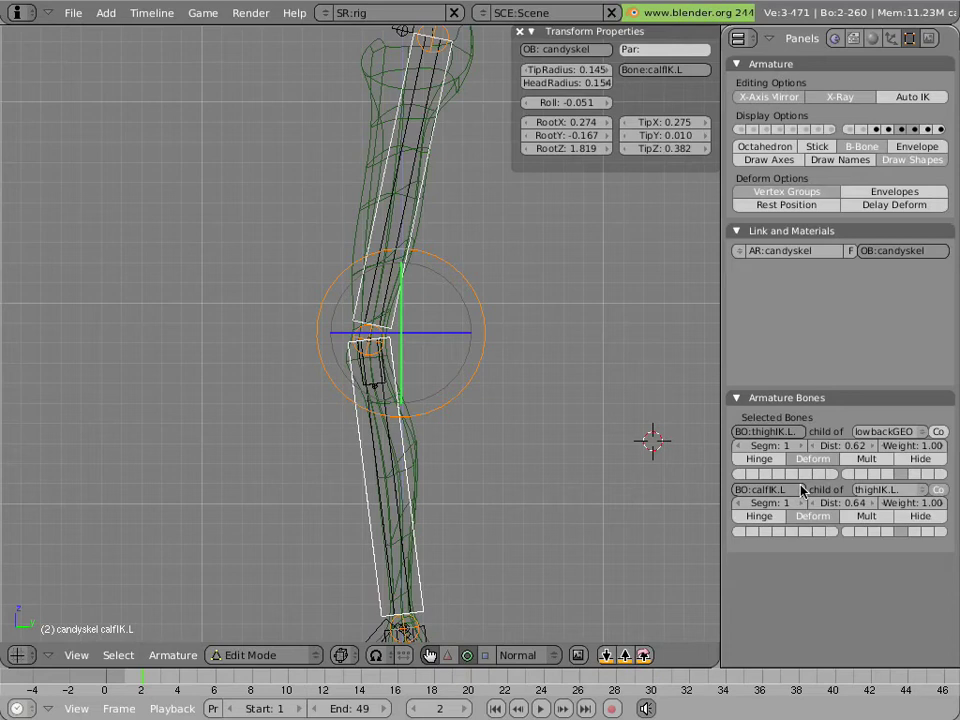
# In Pose Mode, select calfIK.L and then calf.L as the source bone.
pyautogui.hotkey('ctrl', 'Tab')
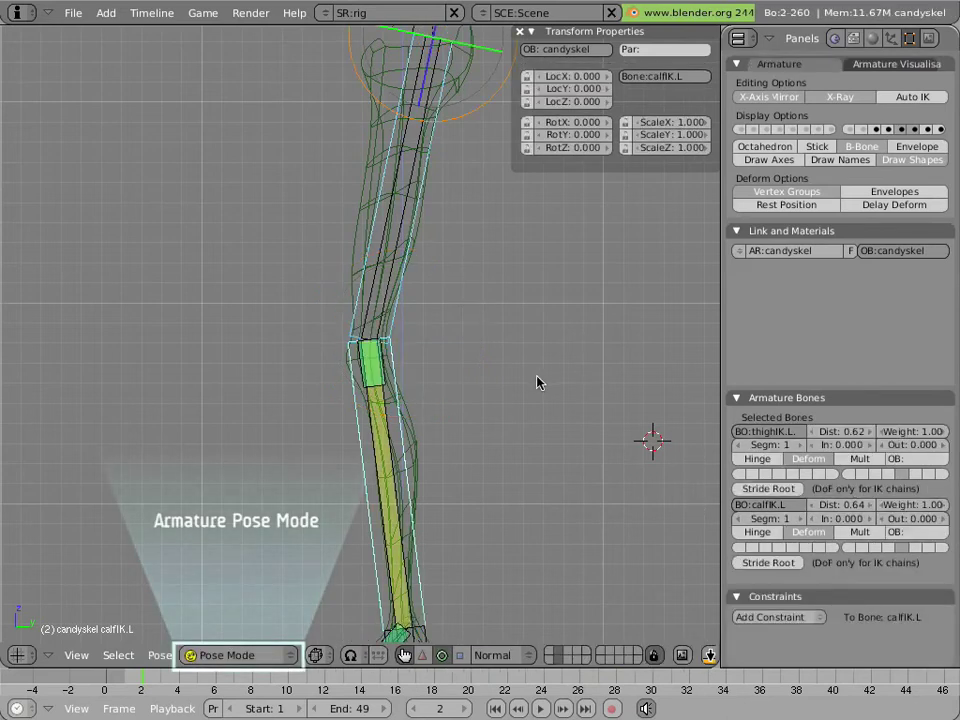
pyautogui.keyDown('shift'); pyautogui.moveTo(536, 381); pyautogui.dragTo(538, 300, button='middle'); pyautogui.keyUp('shift')
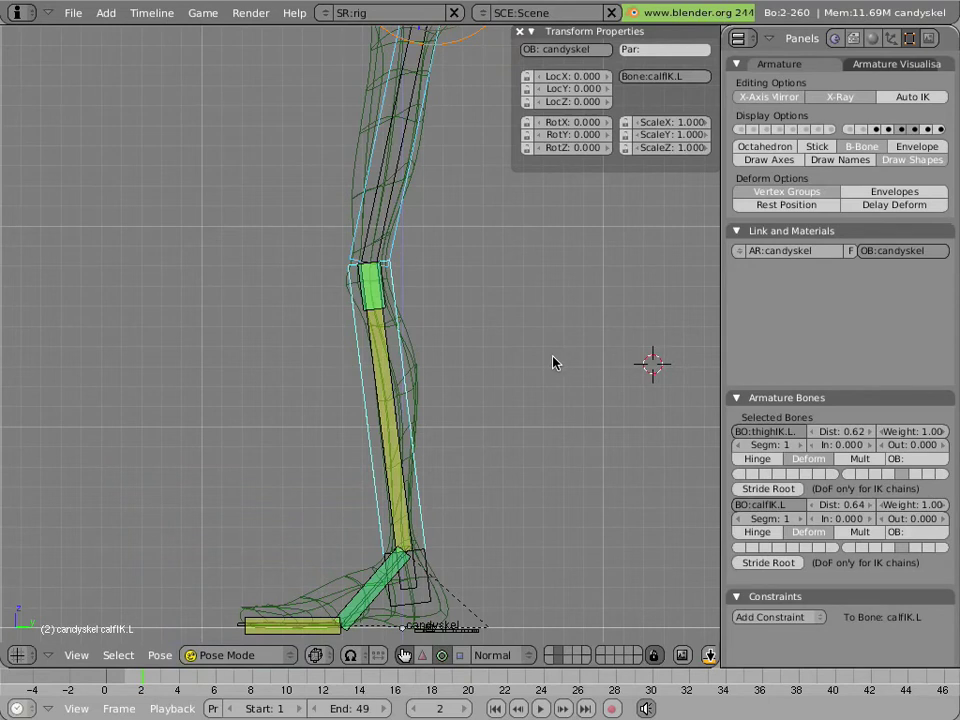
pyautogui.rightClick(386, 396)
pyautogui.rightClick(368, 399)
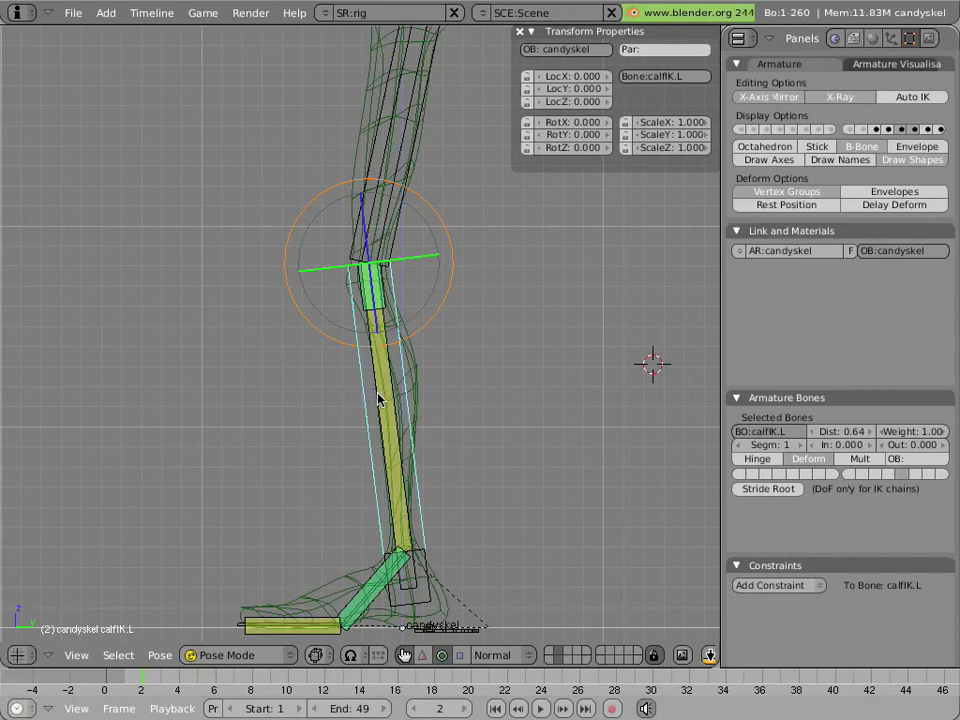
pyautogui.keyDown('shift'); pyautogui.rightClick(378, 399); pyautogui.keyUp('shift')
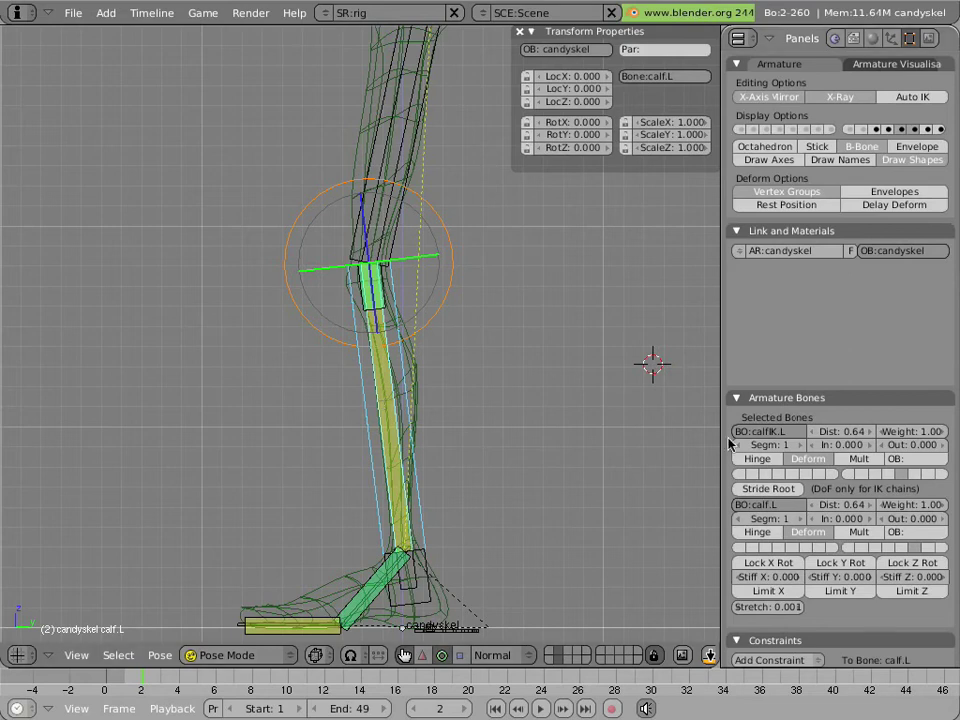
pyautogui.scroll(-3, 746, 452)
pyautogui.scroll(-4, 780, 452)
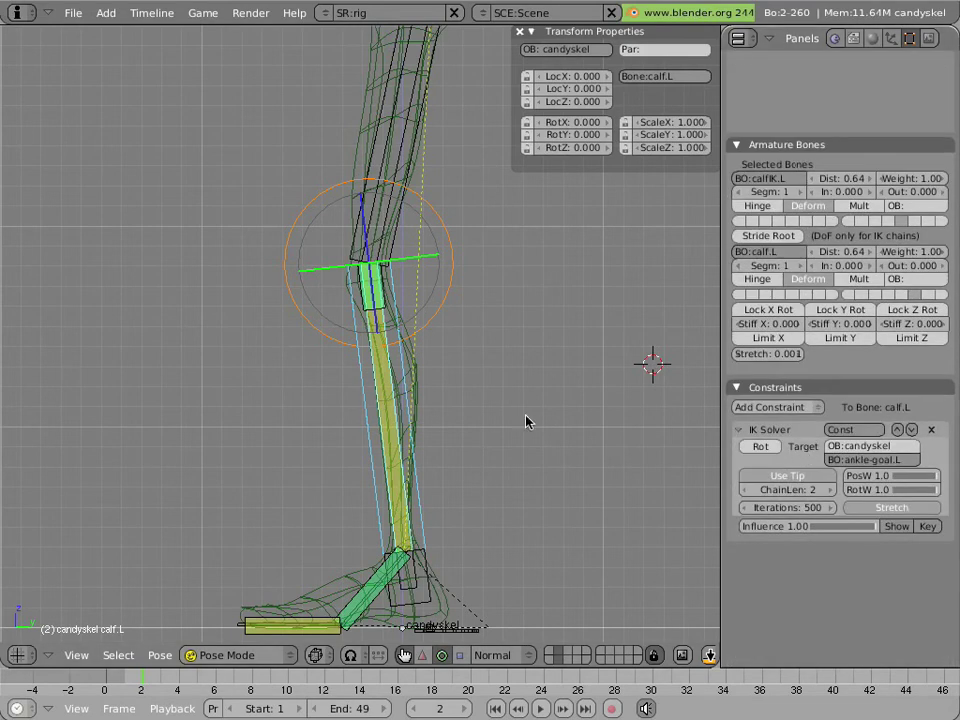
# Copy all constraints from calf.L to calfIK.L, then reselect calfIK.L alone.
pyautogui.hotkey('ctrl', 'c')
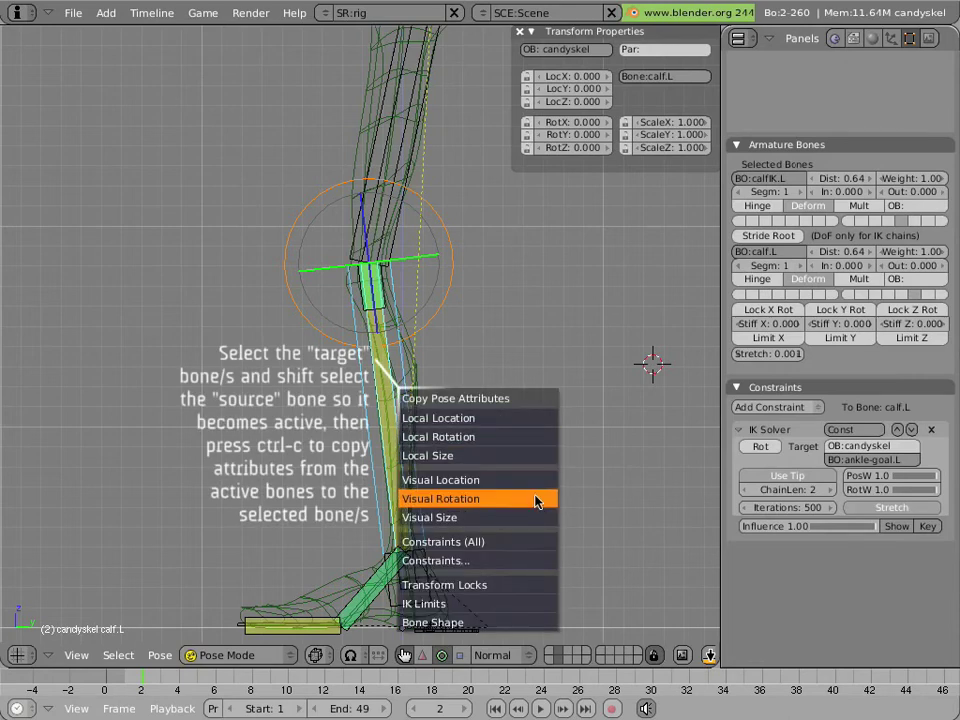
pyautogui.click(521, 542)
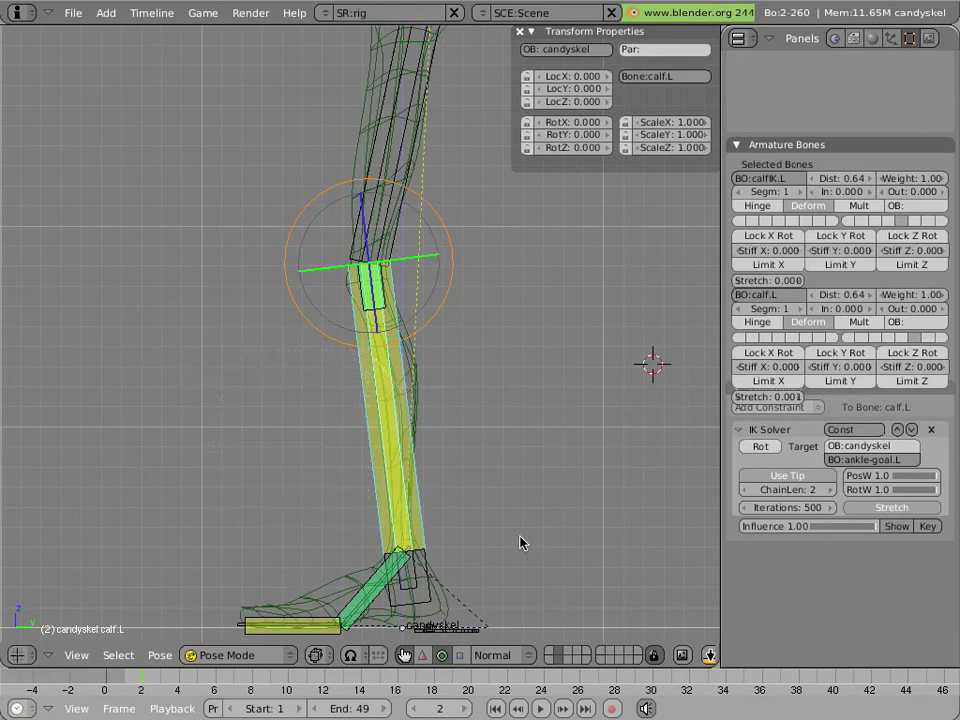
pyautogui.rightClick(370, 506)
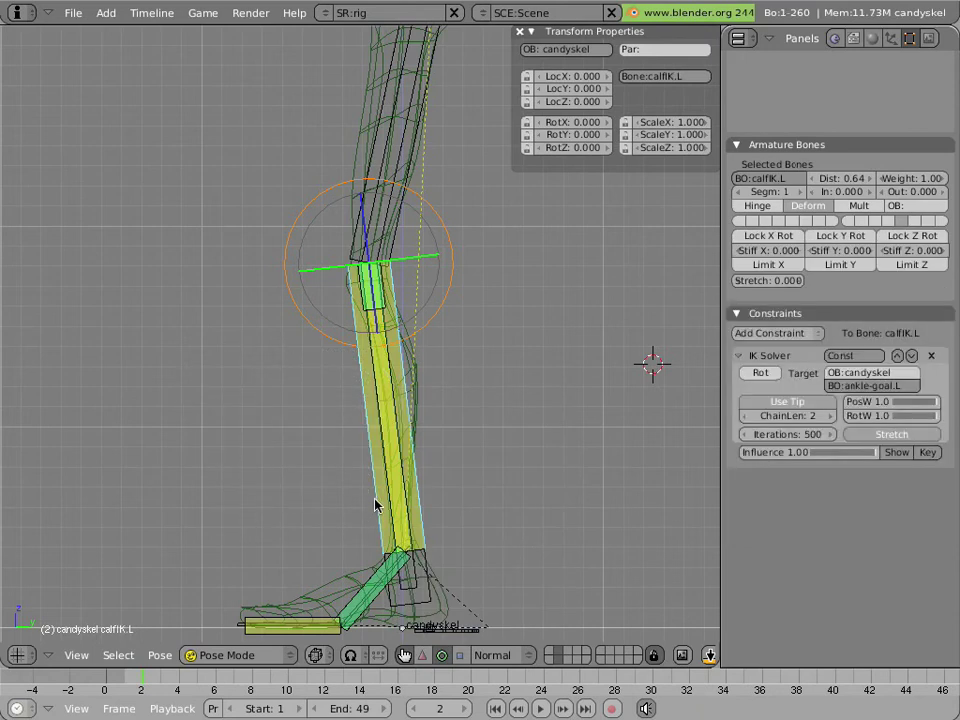
pyautogui.click(795, 280)
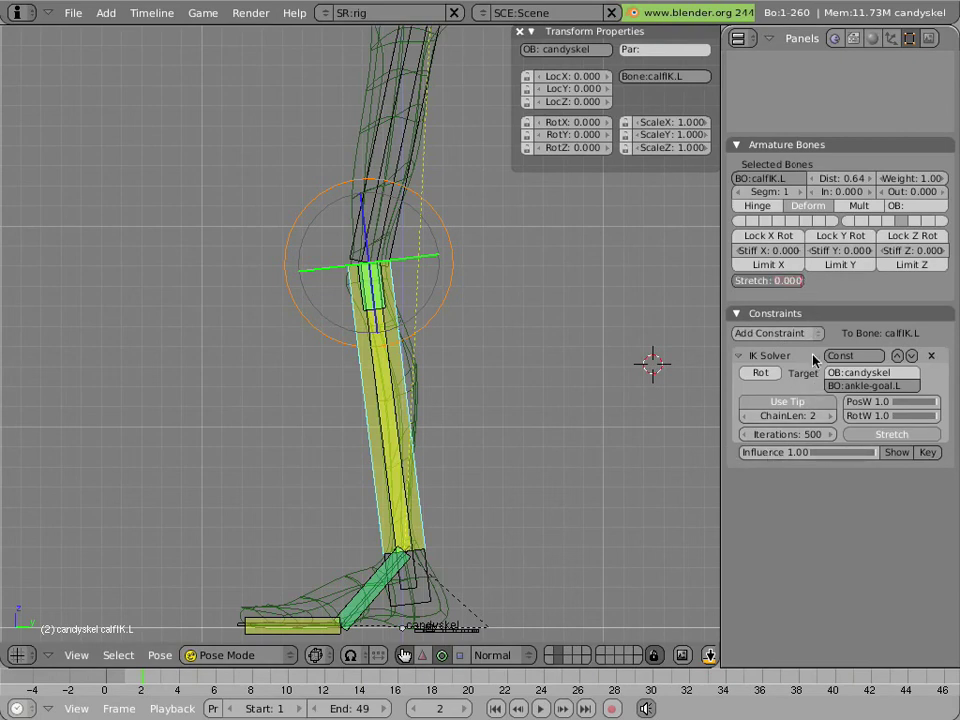
# Set Stretch to 0.001 on both calfIK.L and thighIK.L.
pyautogui.moveTo(815, 360); pyautogui.dragTo(739, 280)
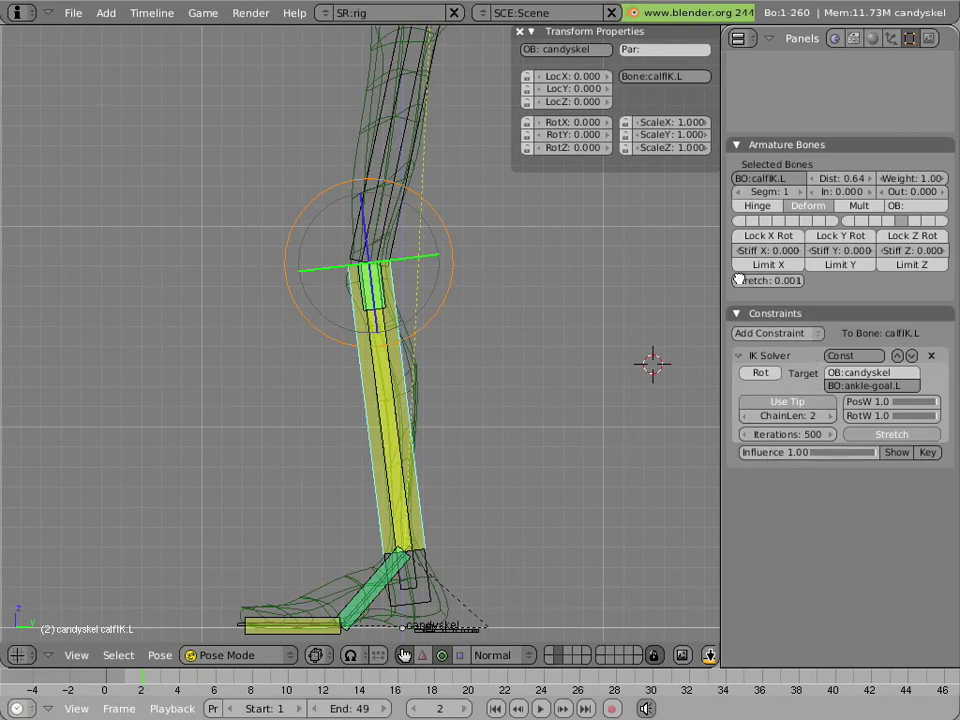
pyautogui.rightClick(420, 181)
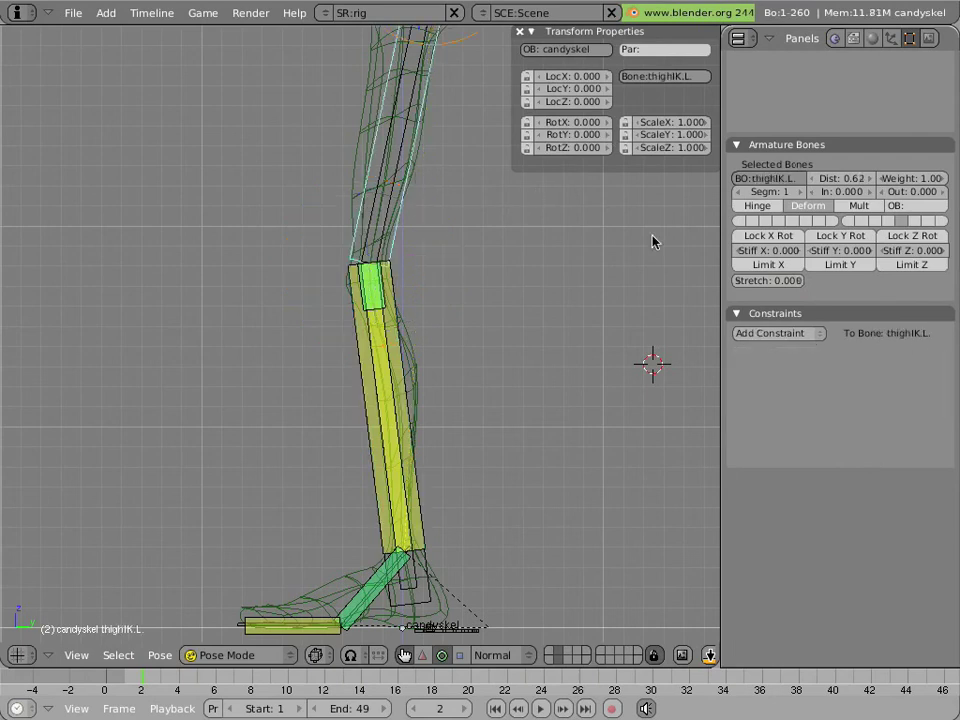
pyautogui.moveTo(806, 286); pyautogui.dragTo(810, 287)
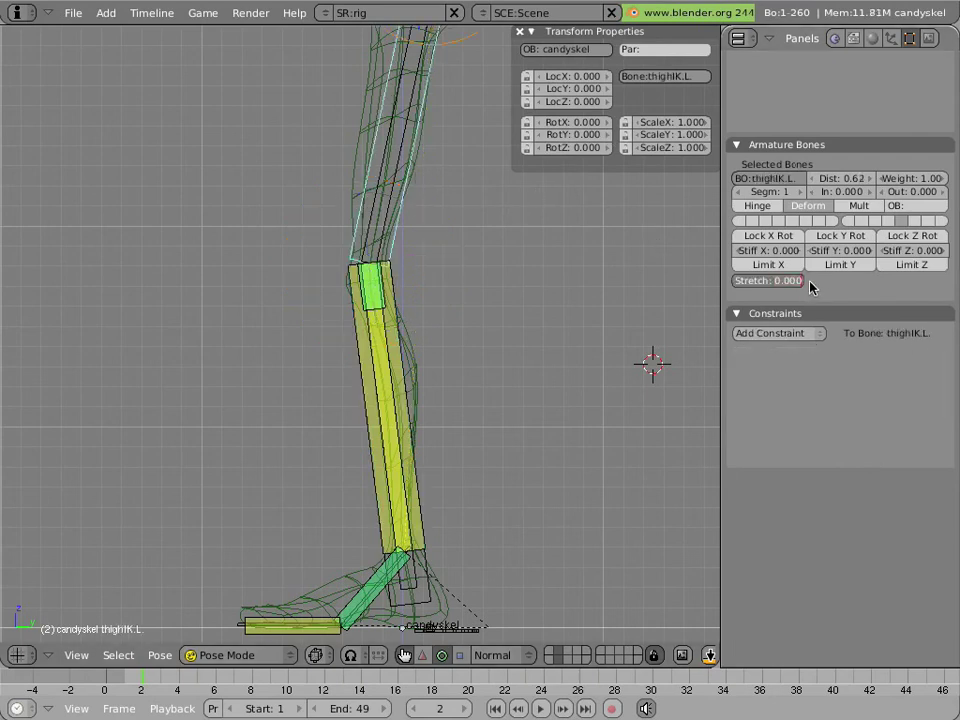
pyautogui.write('1')
pyautogui.press('Return')
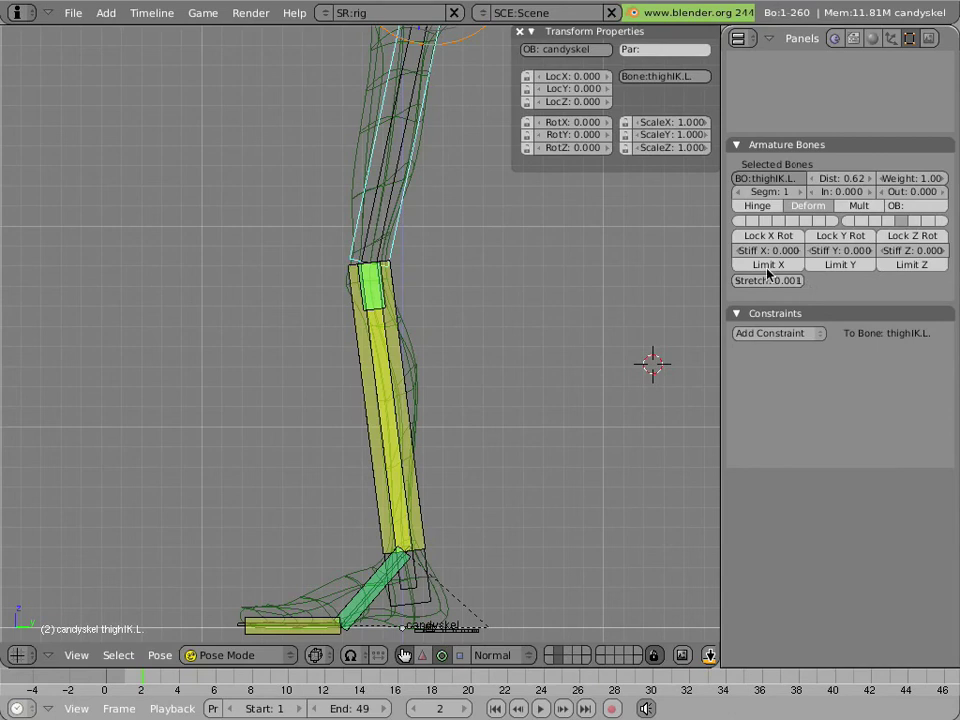
# Reset Stretch to 0 on the original thigh.L and calf.L bones.
pyautogui.rightClick(378, 194)
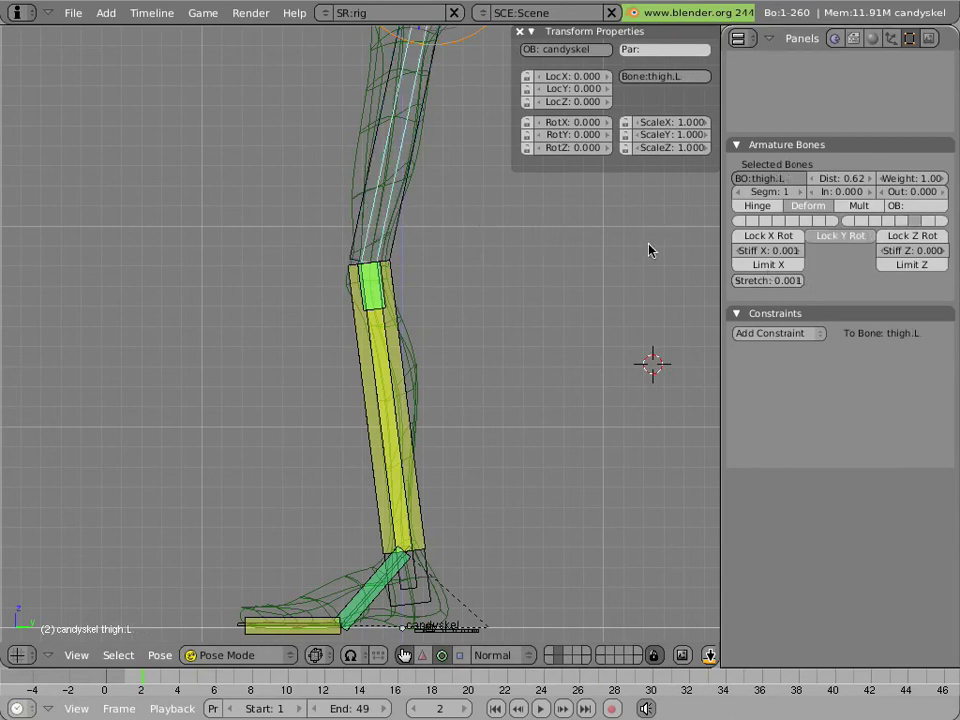
pyautogui.click(800, 282)
pyautogui.write('0')
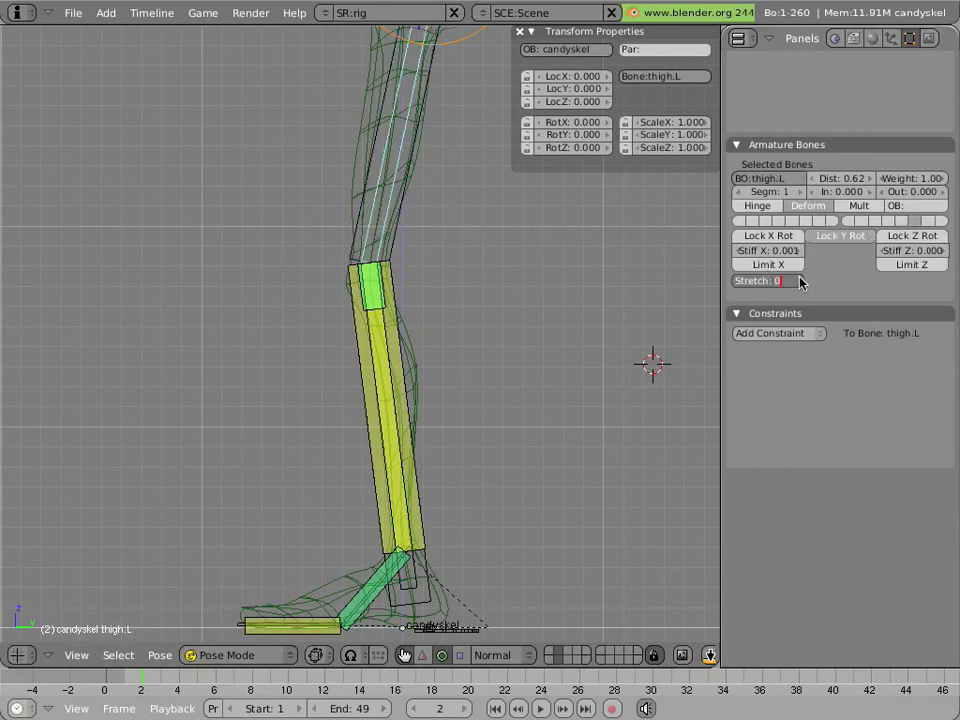
pyautogui.press('Return')
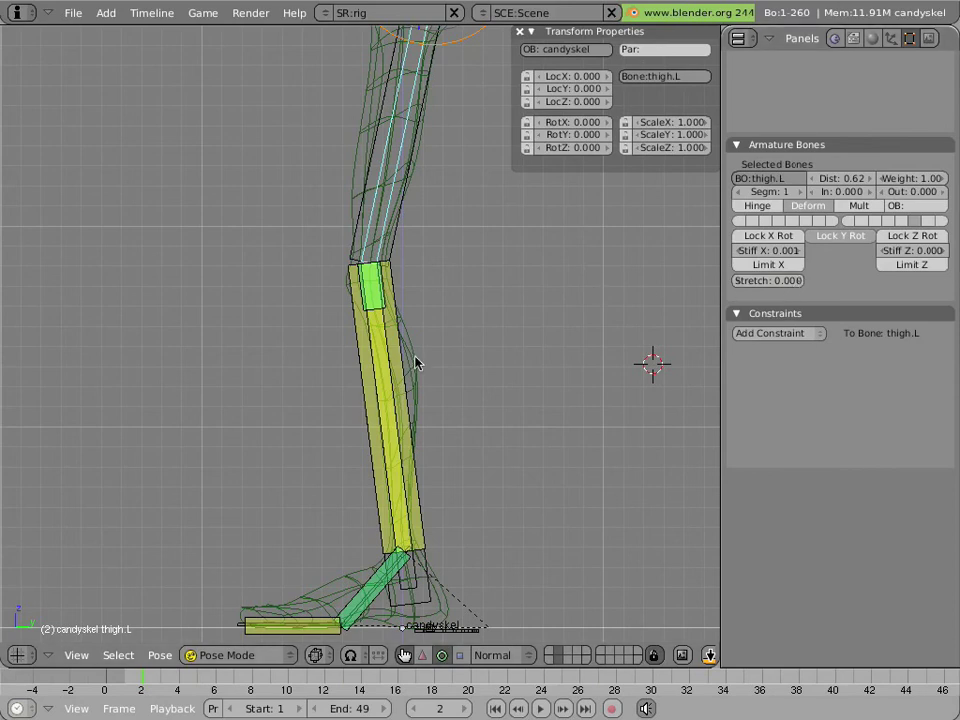
pyautogui.rightClick(388, 364)
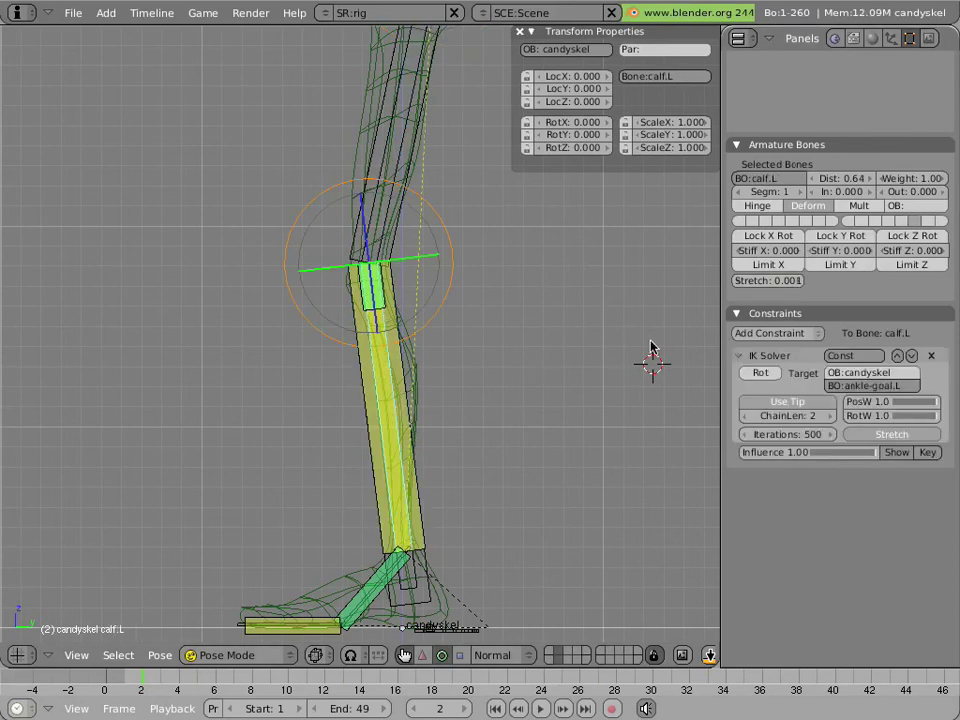
pyautogui.click(788, 283)
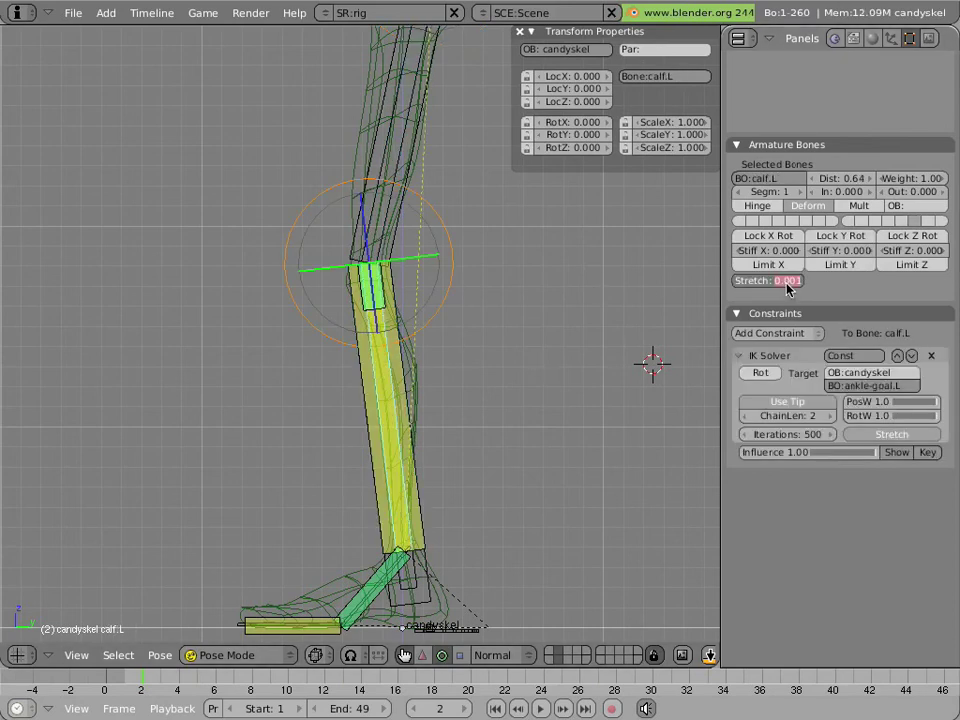
pyautogui.write('0')
pyautogui.press('Return')
pyautogui.scroll(-1, 549, 291)
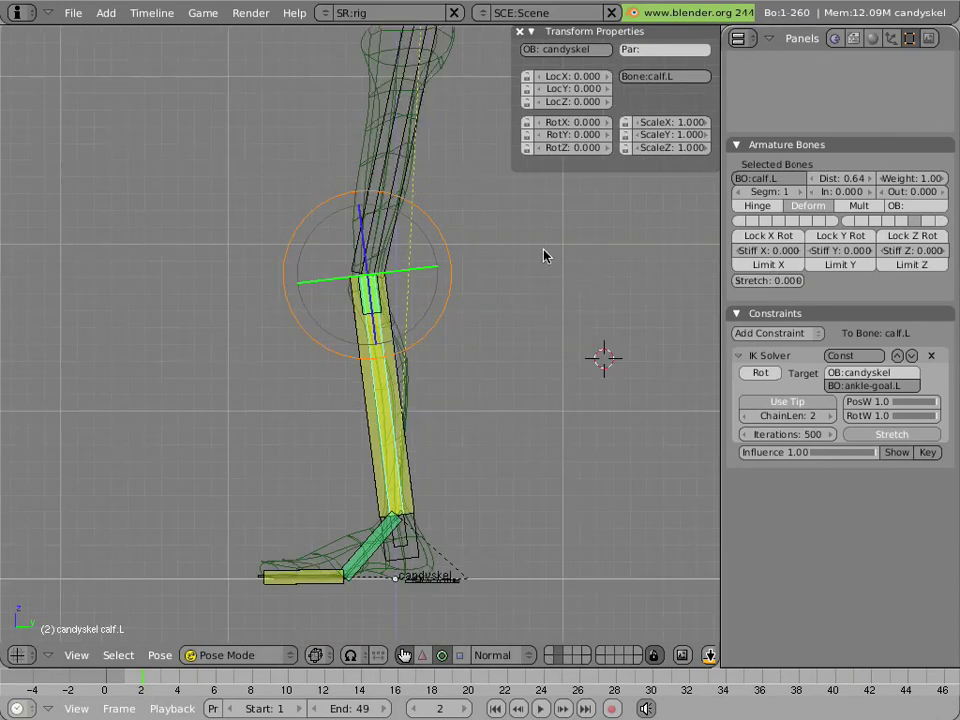
pyautogui.press('Tab')
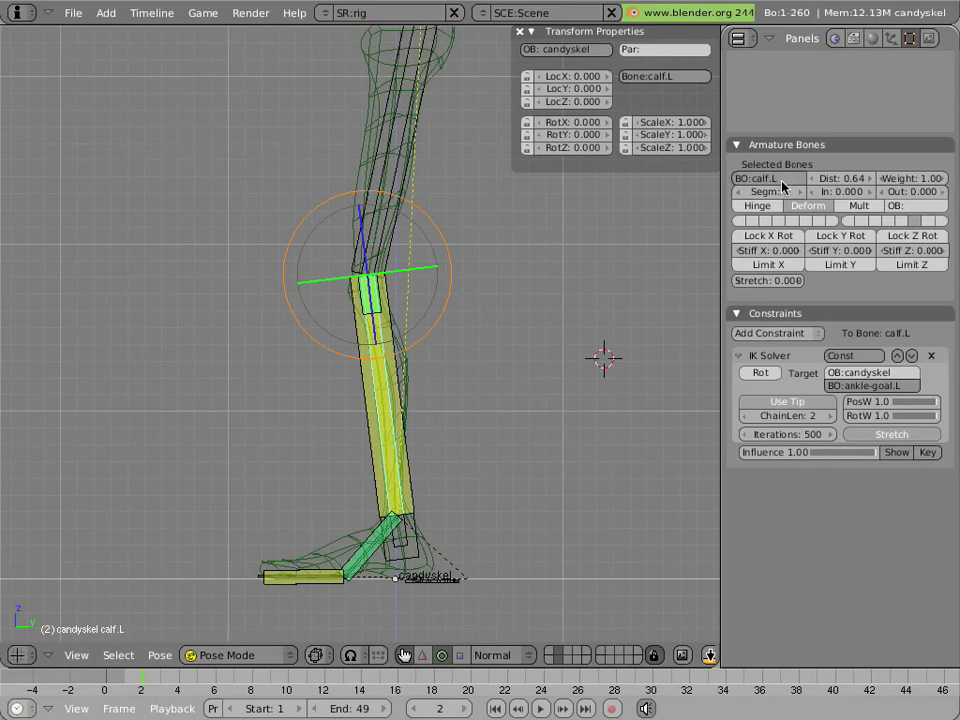
pyautogui.scroll(3, 780, 180)
pyautogui.scroll(3, 770, 160)
pyautogui.click(758, 129)
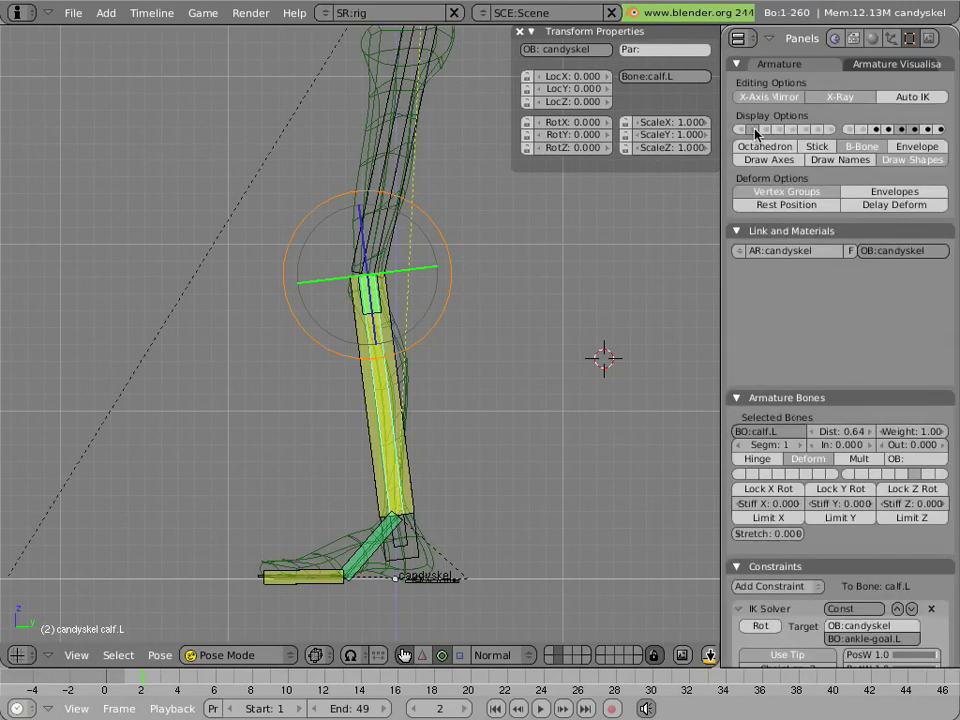
pyautogui.rightClick(410, 535)
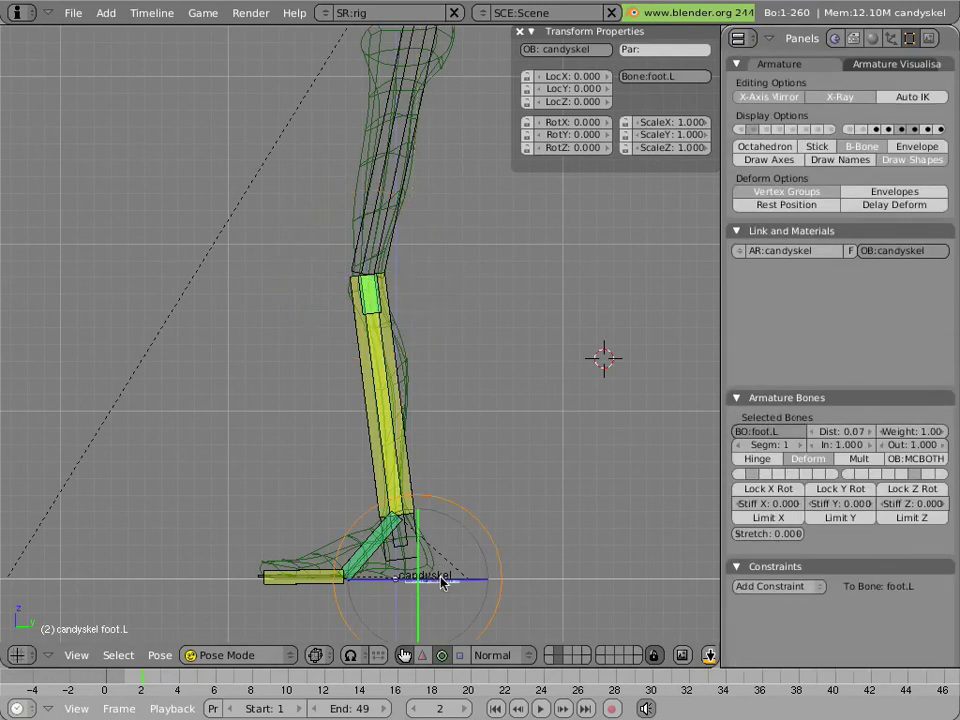
pyautogui.press('g')
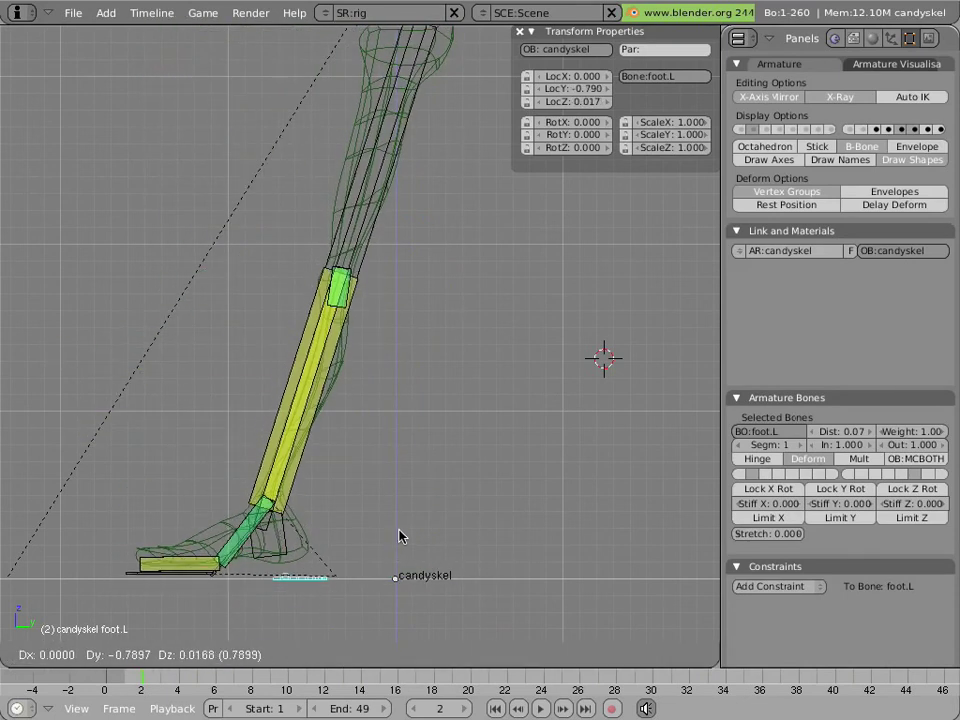
pyautogui.press('Escape')
pyautogui.scroll(-4, 453, 398)
pyautogui.press('g')
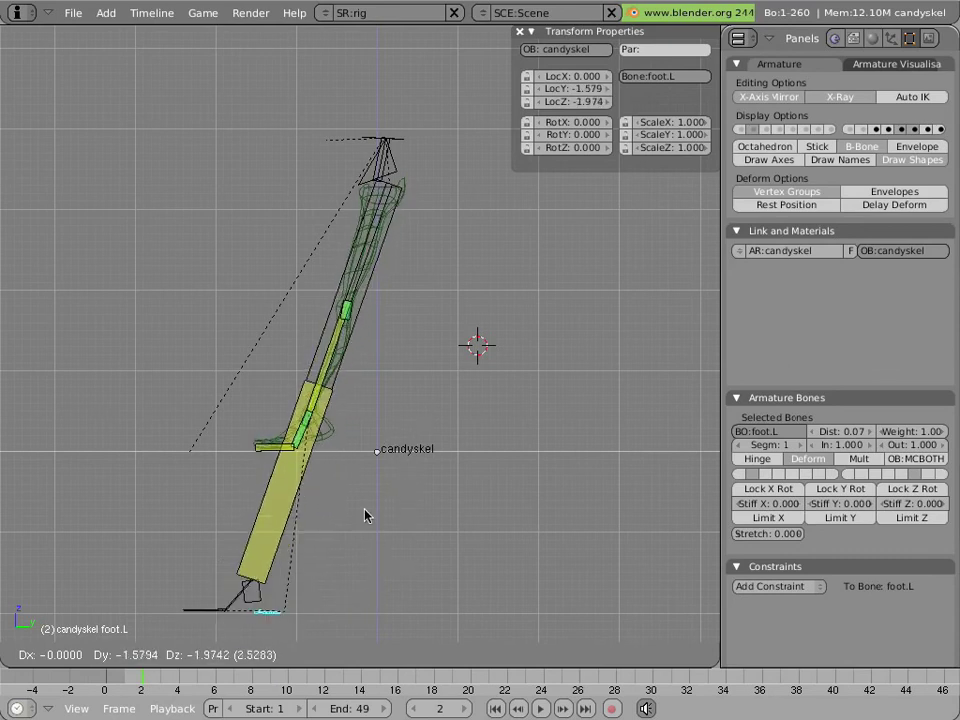
pyautogui.press('Escape')
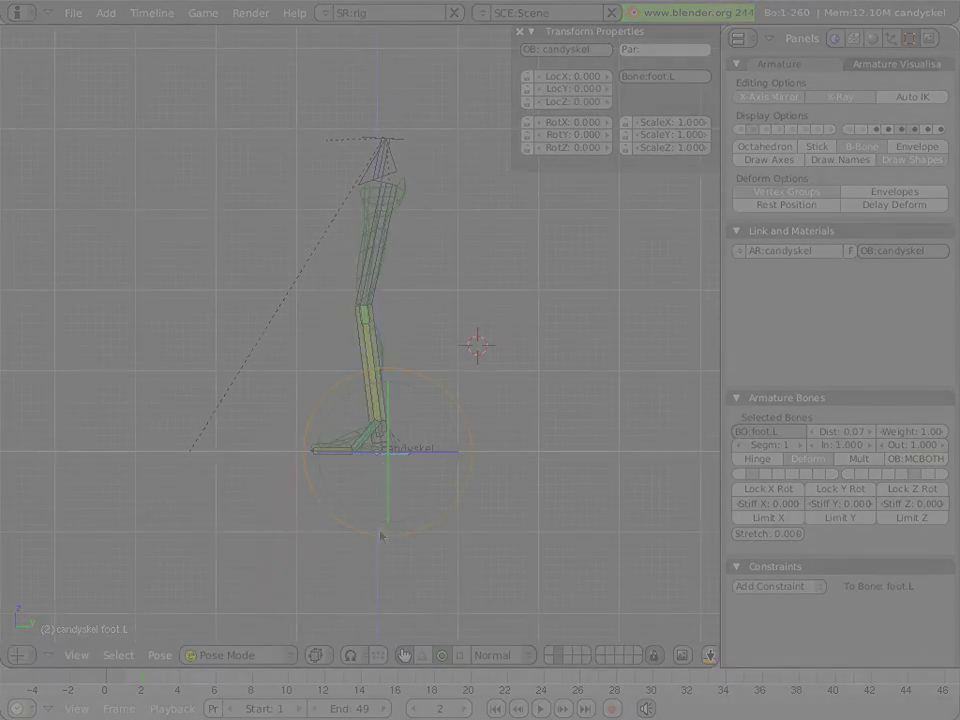